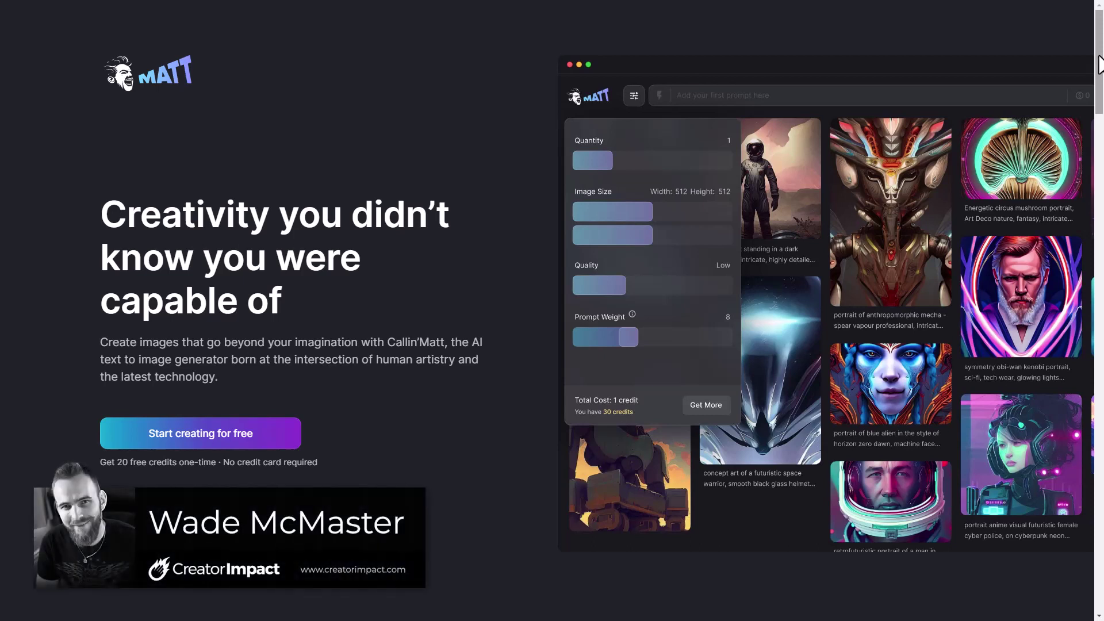
# - Examine the landing page's feature sections on prompt enrichment, Word Power, categories, favorites and sharing down to the Frequently Asked Questions
pyautogui.moveTo(1100, 64); pyautogui.dragTo(1100, 86)
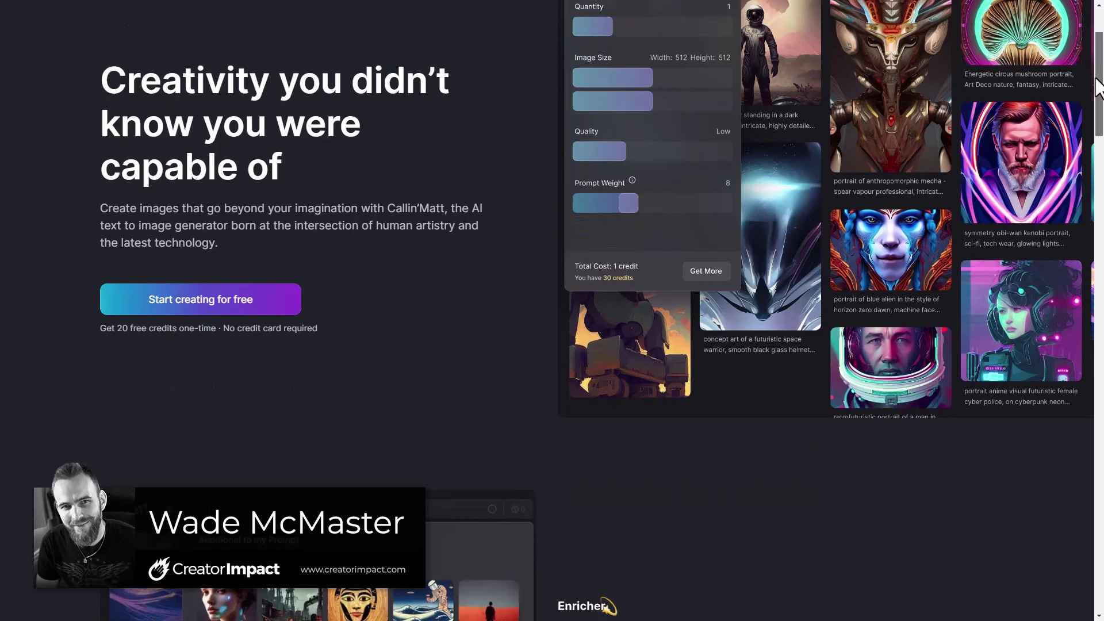
pyautogui.scroll(-5, 630, 229)
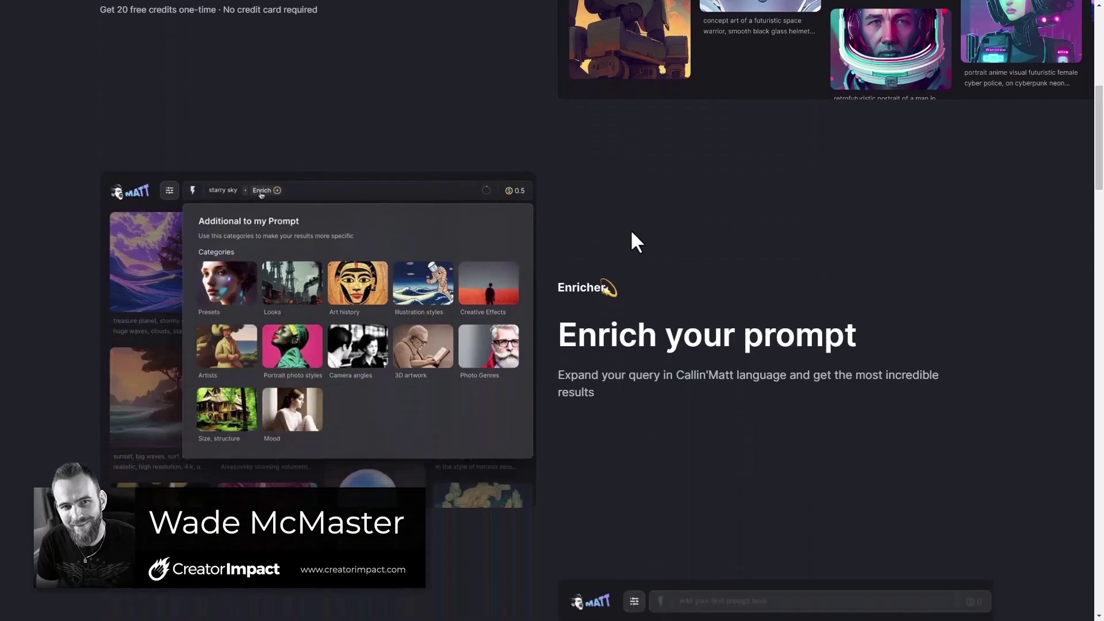
pyautogui.scroll(-3, 631, 229)
pyautogui.scroll(-3, 451, 246)
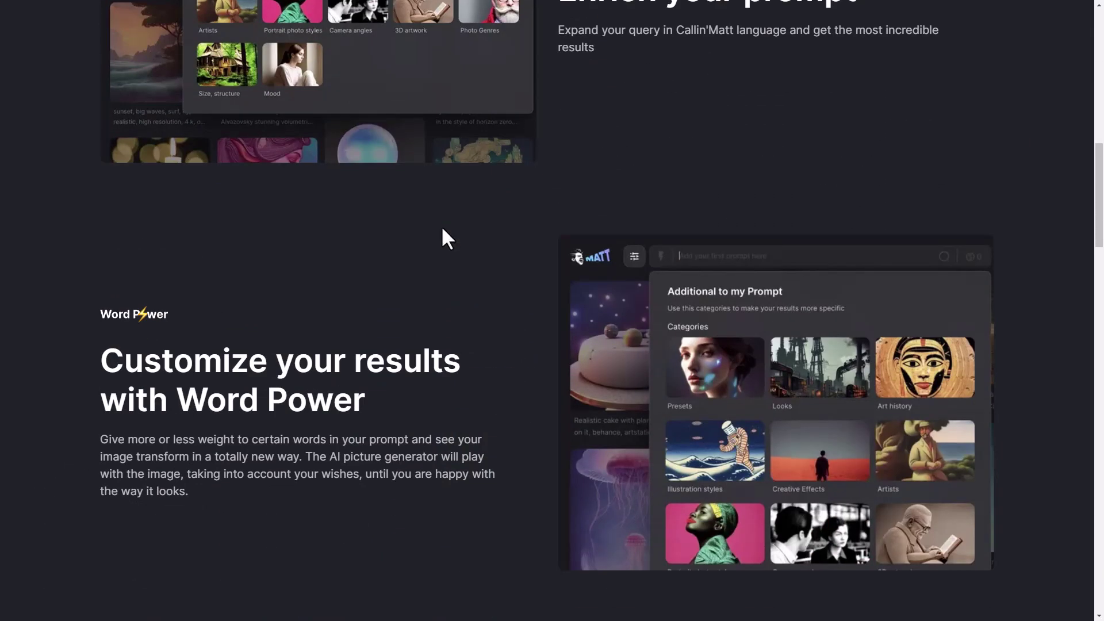
pyautogui.scroll(5, 339, 253)
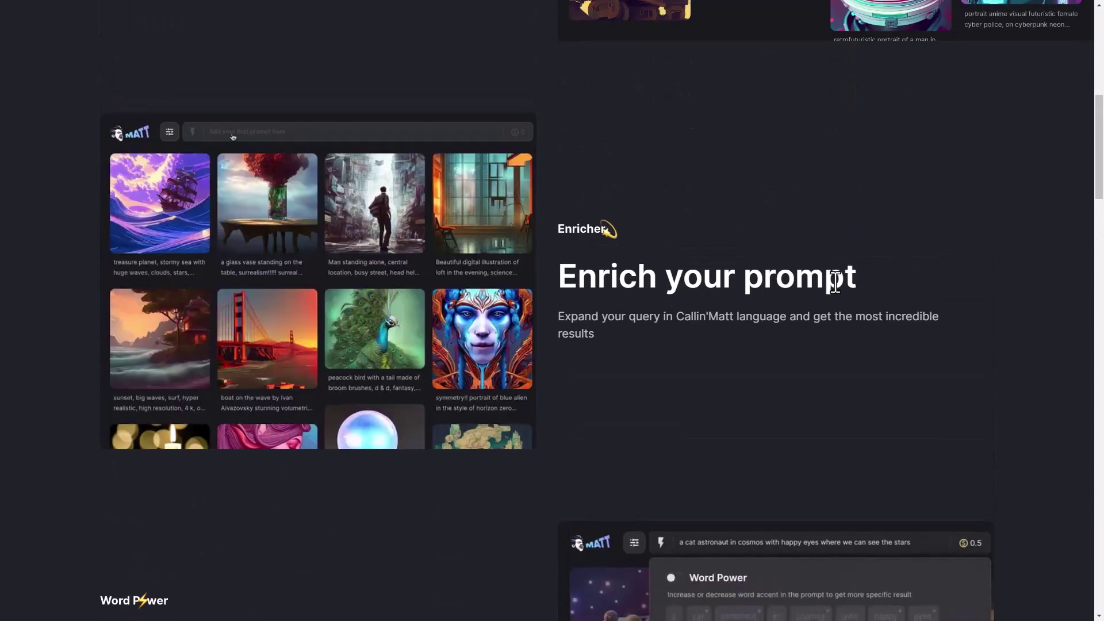
pyautogui.scroll(-7, 836, 283)
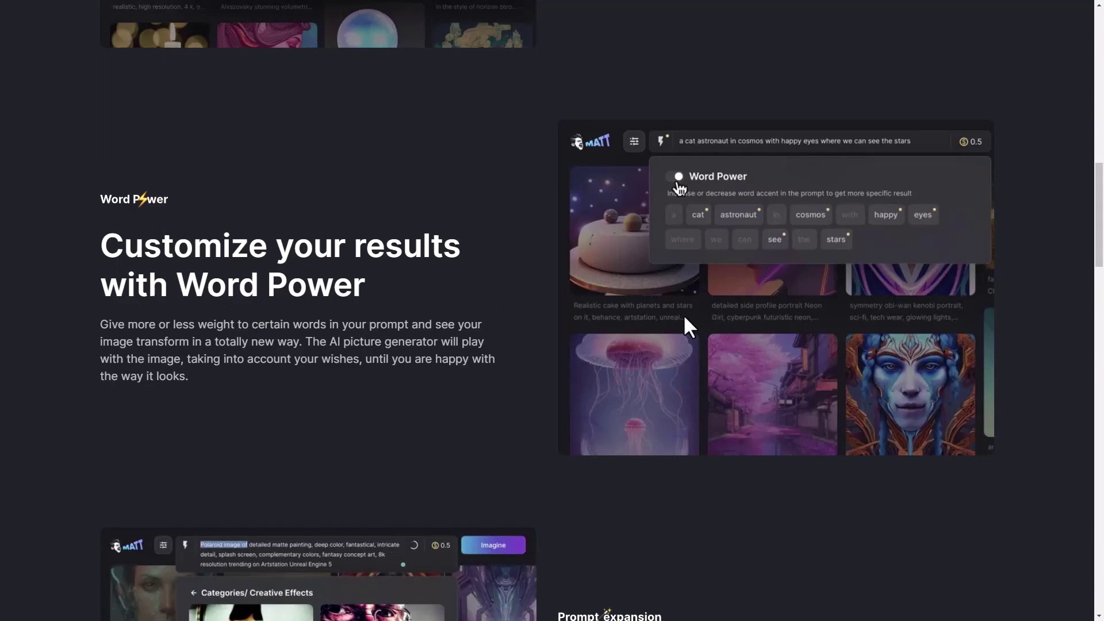
pyautogui.scroll(-3, 685, 318)
pyautogui.scroll(-9, 399, 236)
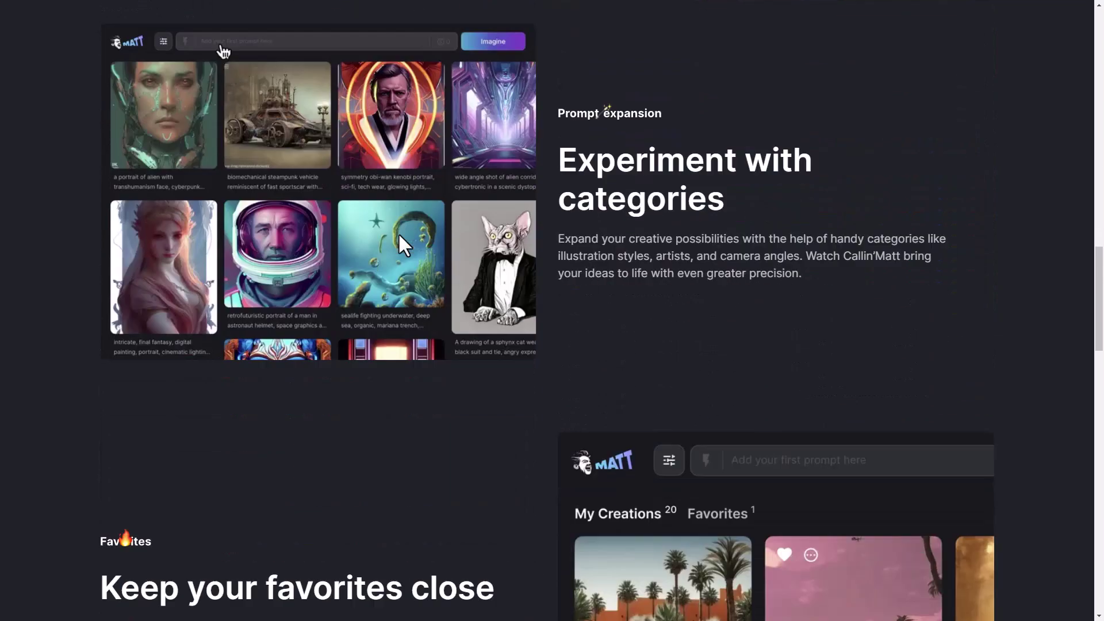
pyautogui.scroll(-15, 400, 236)
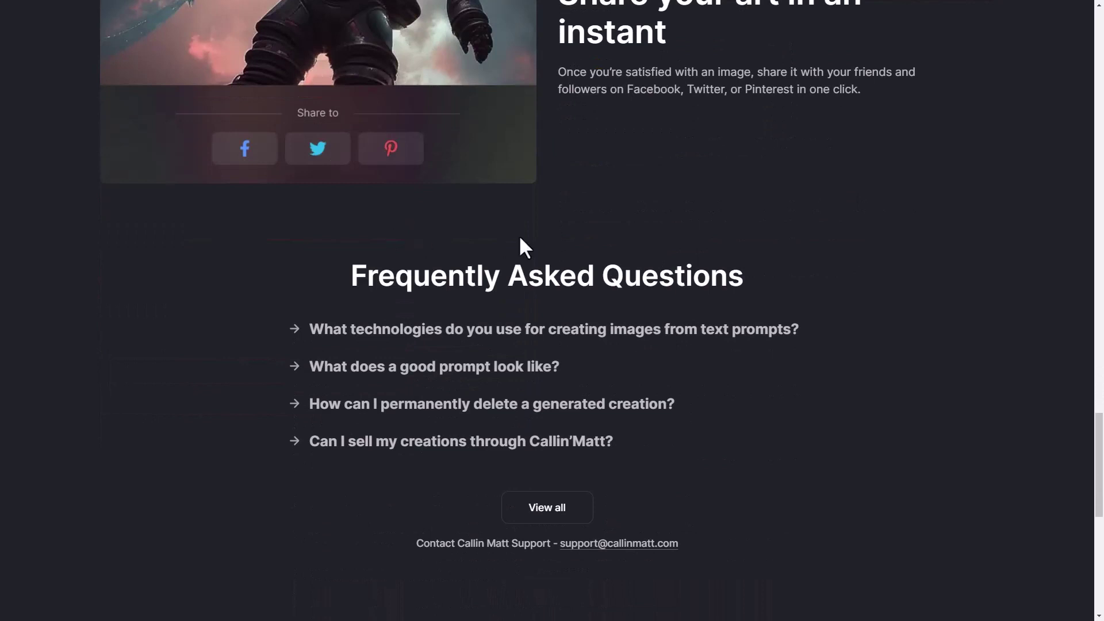
pyautogui.scroll(-2, 328, 167)
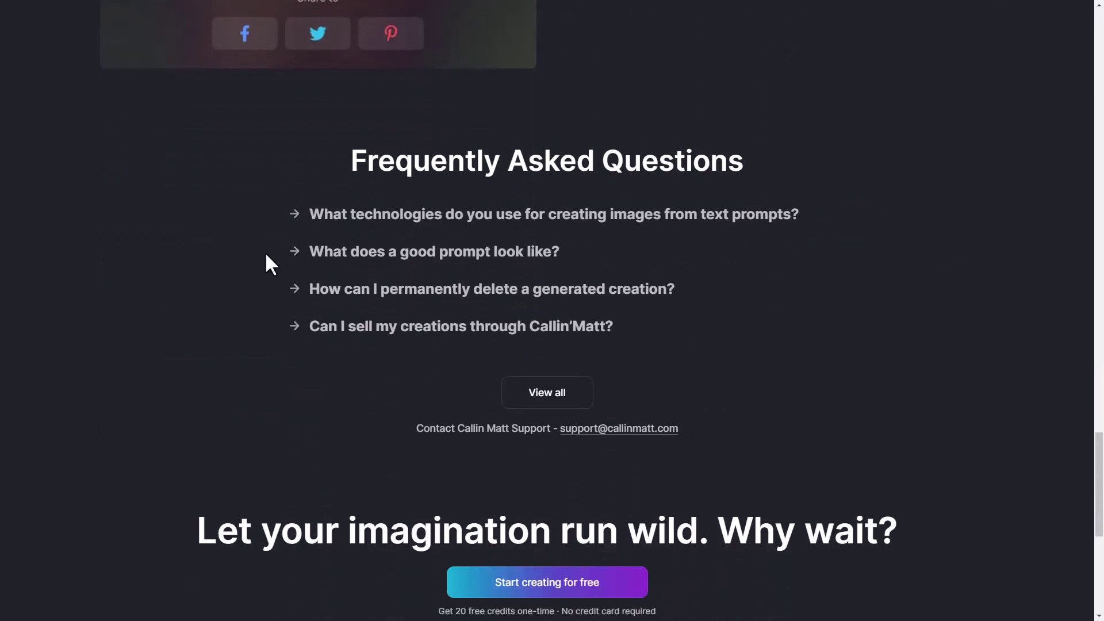
# - Read the FAQ answers about the technologies used and about selling creations through Callin'Matt
pyautogui.click(294, 214)
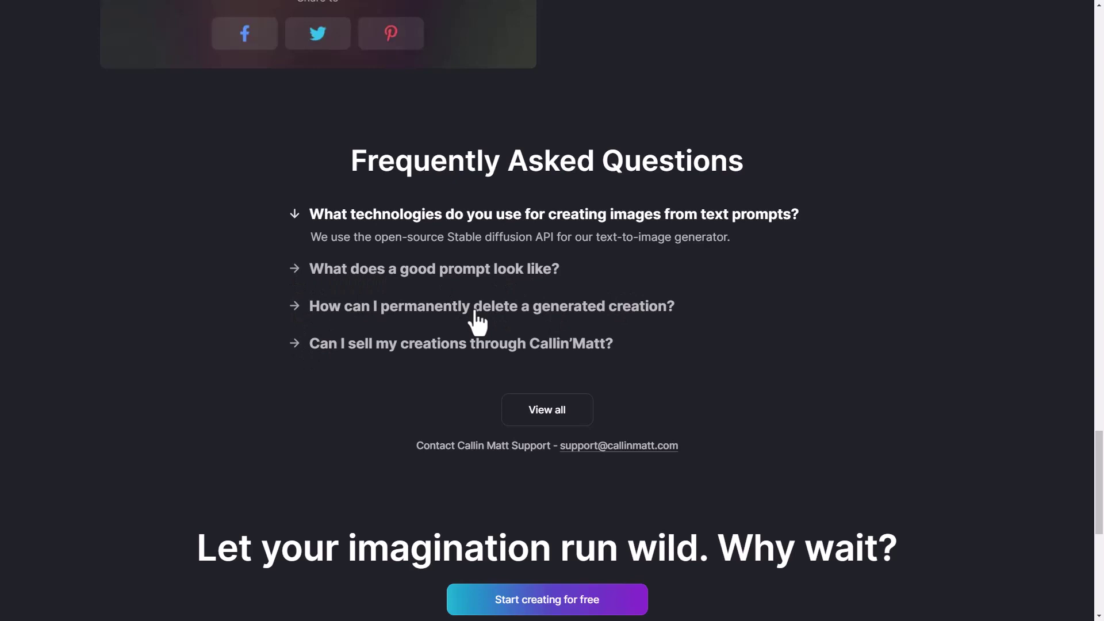
pyautogui.click(307, 345)
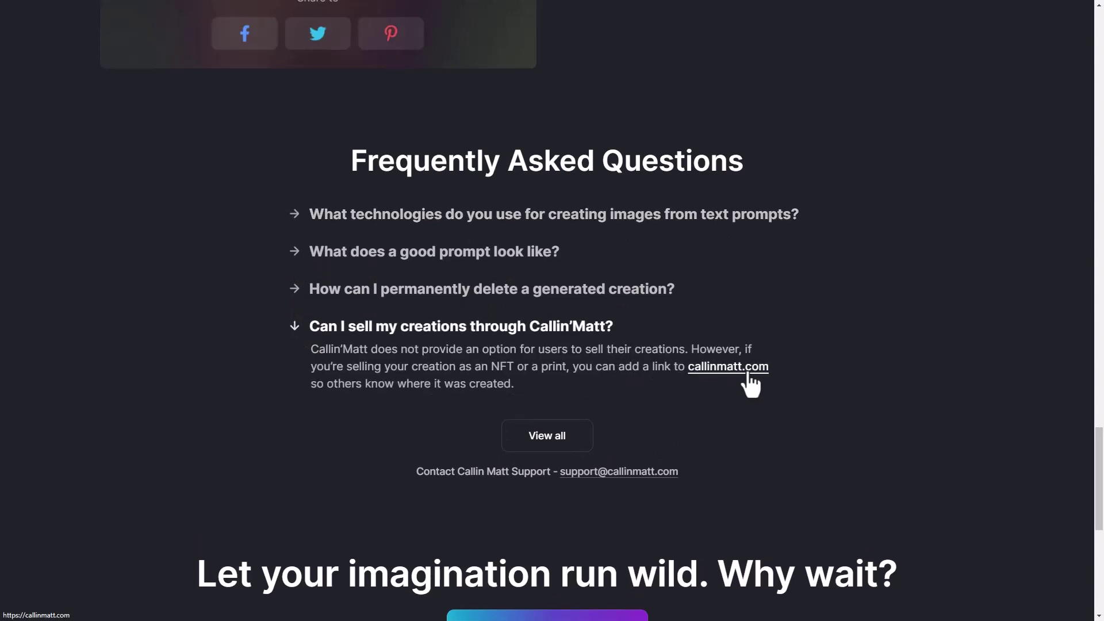
pyautogui.scroll(-4, 348, 404)
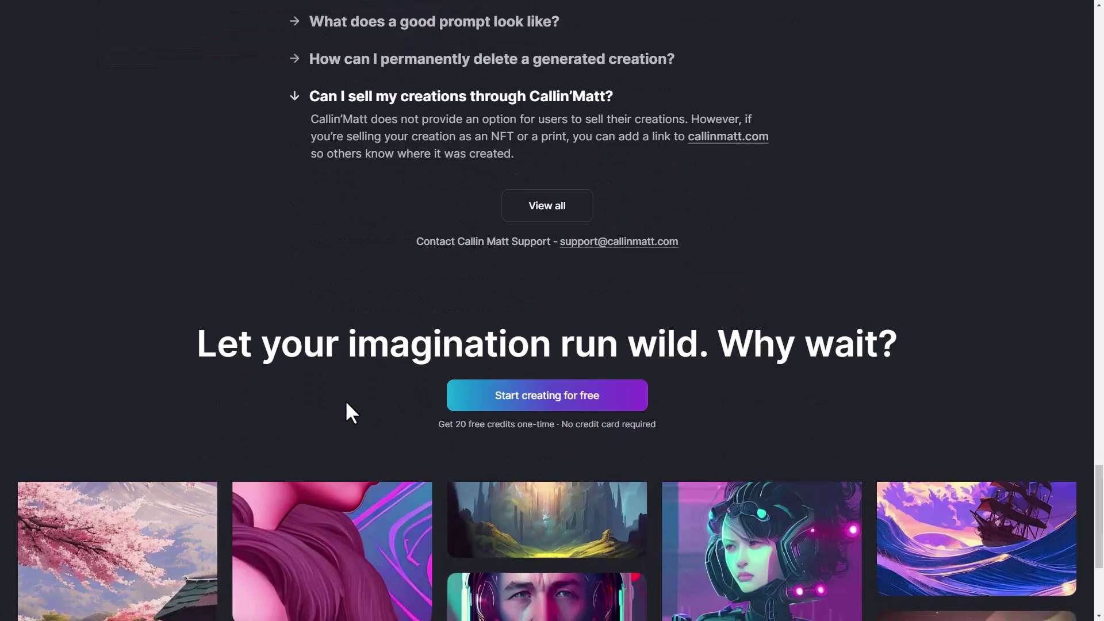
pyautogui.scroll(-2, 344, 398)
pyautogui.scroll(-3, 343, 396)
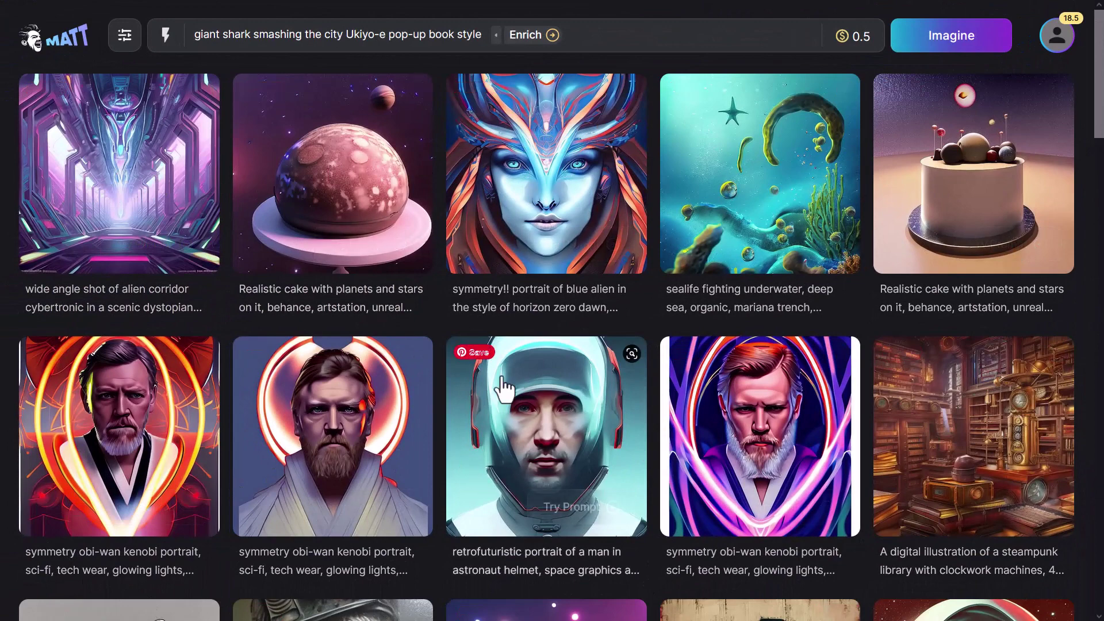
# - Load the prompt of the gallery's symmetrical blue alien portrait and close the prompt additions
pyautogui.click(552, 152)
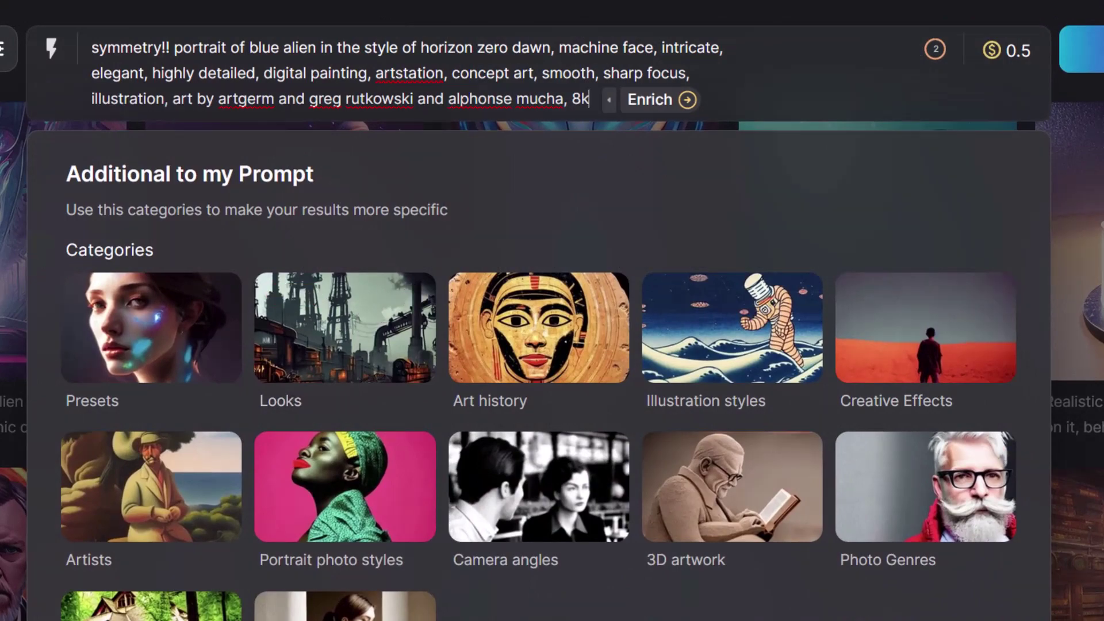
pyautogui.press('Escape')
pyautogui.moveTo(512, 296)
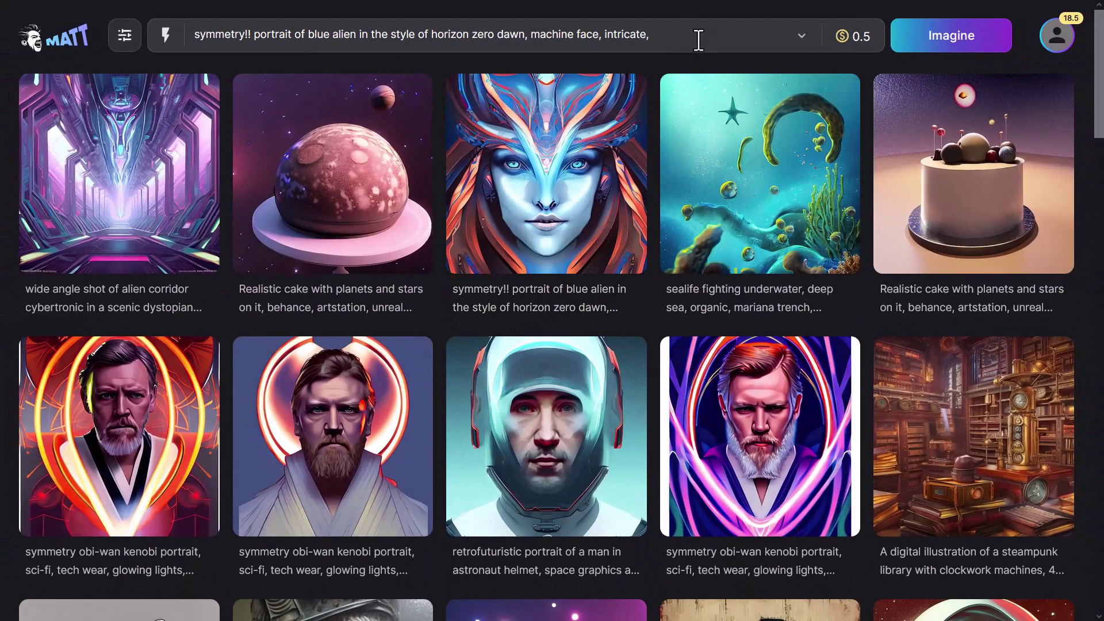
# - Clear the whole text of the image prompt
pyautogui.click(420, 39)
pyautogui.hotkey('ctrl', 'a')
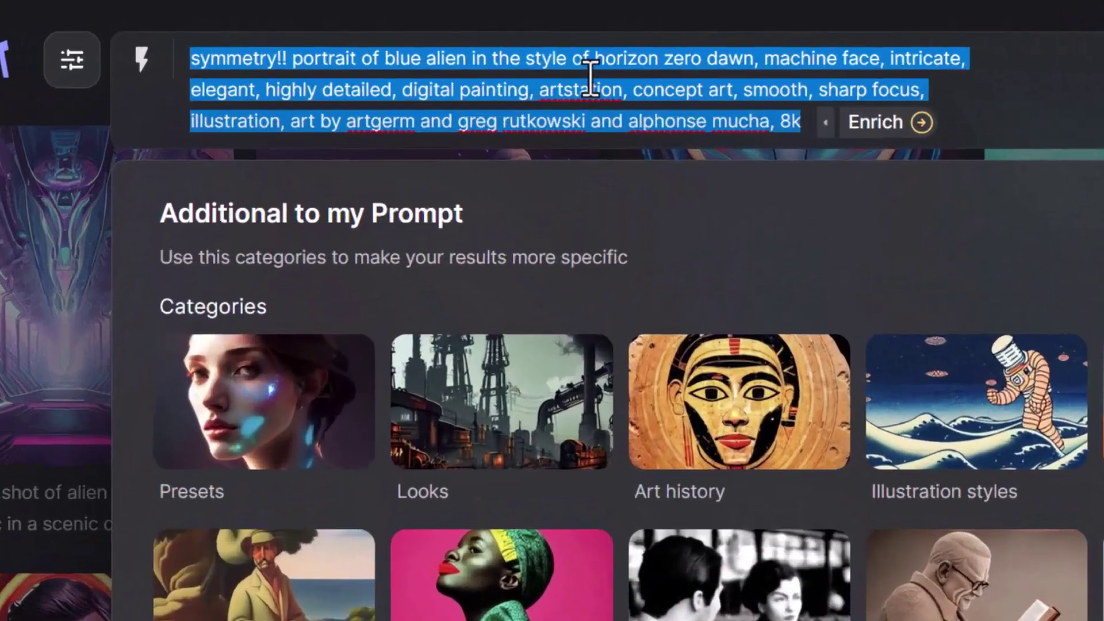
pyautogui.press('BackSpace')
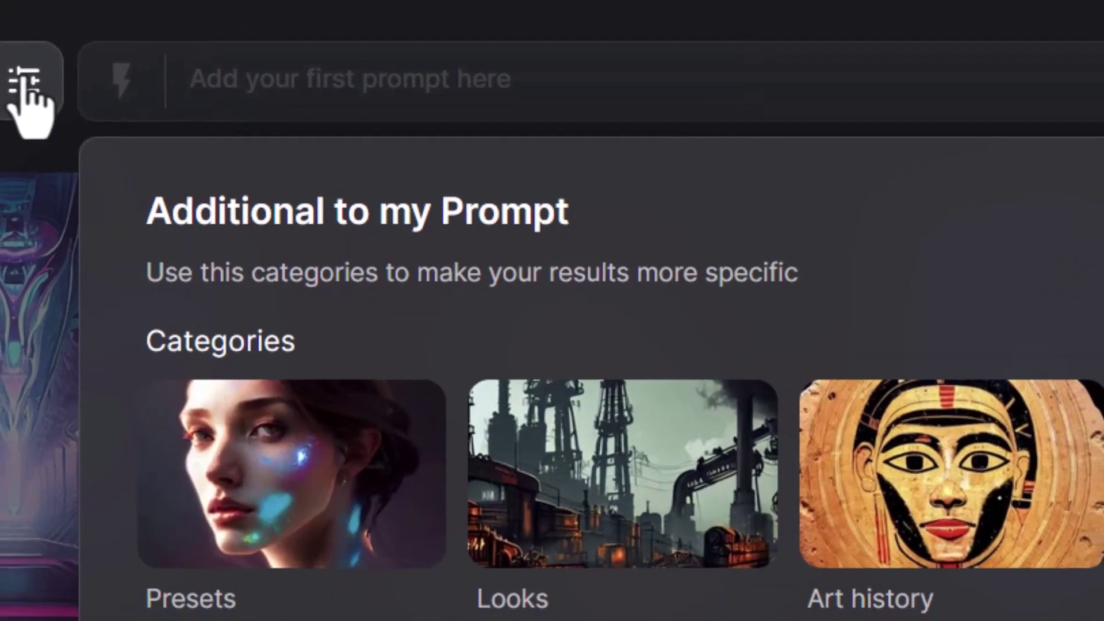
# - Review the generation settings for quantity, image size, quality and prompt weight
pyautogui.click(24, 87)
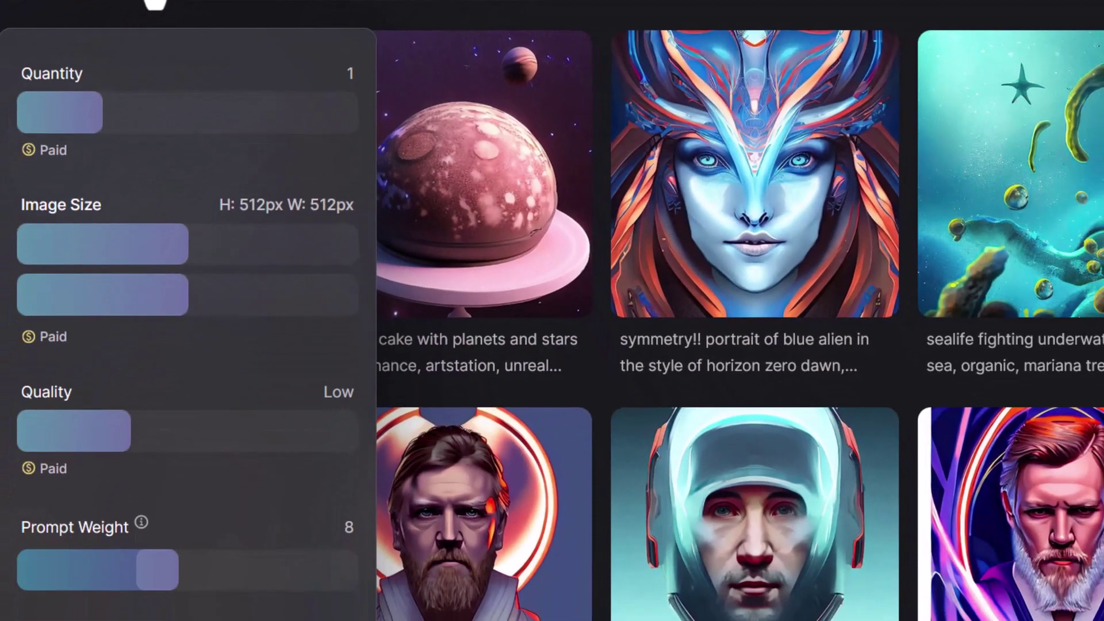
pyautogui.moveTo(190, 115); pyautogui.dragTo(370, 117)
pyautogui.moveTo(82, 257); pyautogui.dragTo(3, 267)
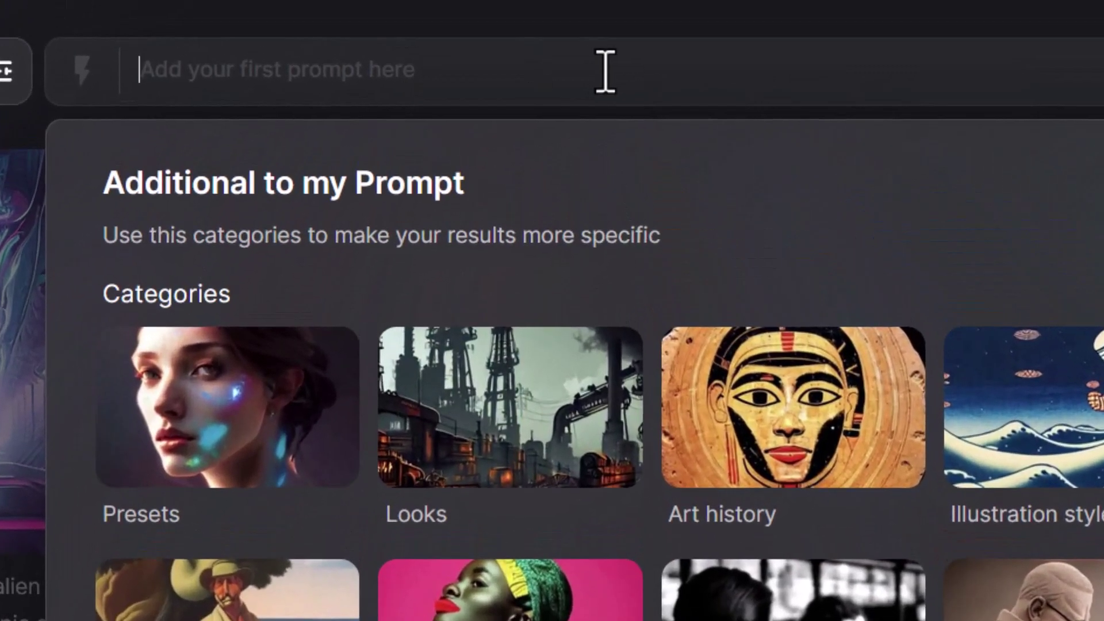
# - Enter the prompt "a fast car with rockets" and enable Word Power for it
pyautogui.write('a fast car with rockets')
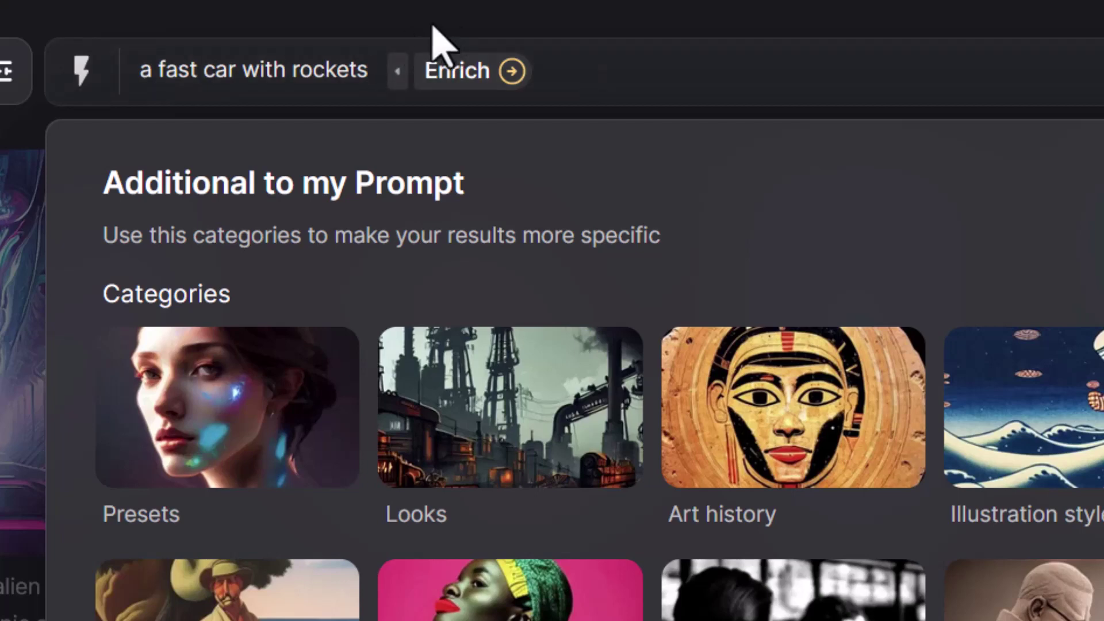
pyautogui.moveTo(87, 72)
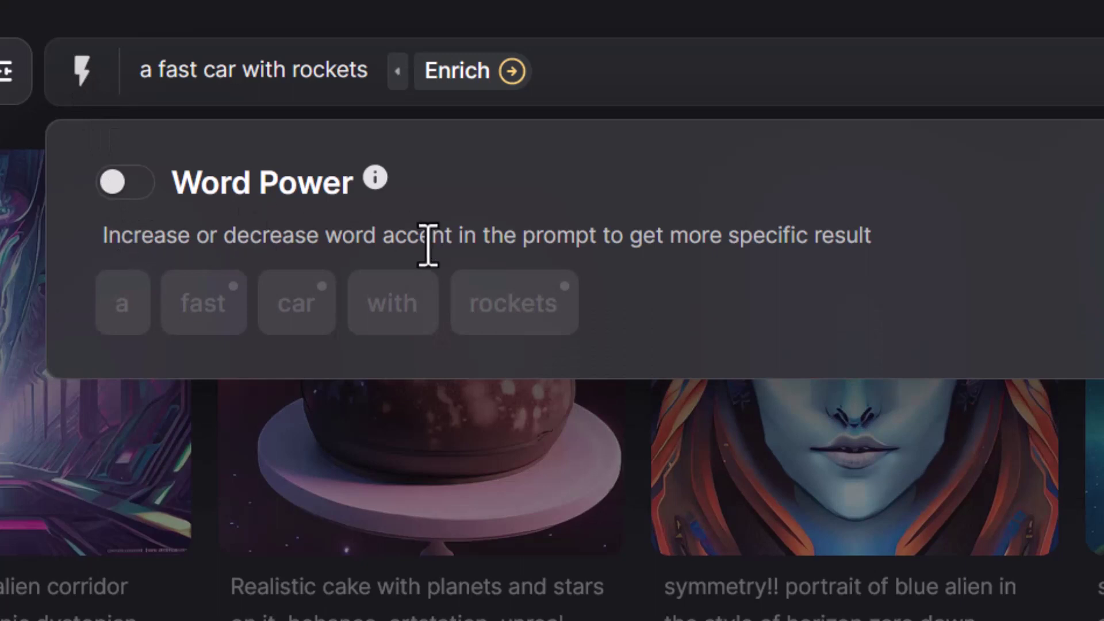
pyautogui.click(125, 183)
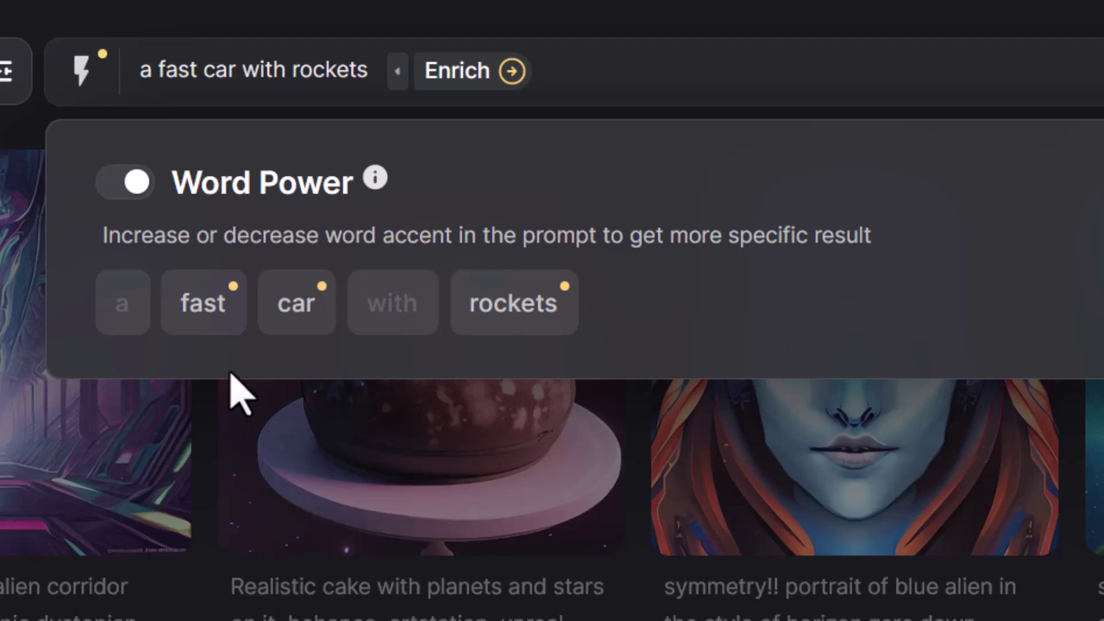
# - Increase the Word Power accent of the words "fast" and "rockets" in the prompt
pyautogui.click(198, 312)
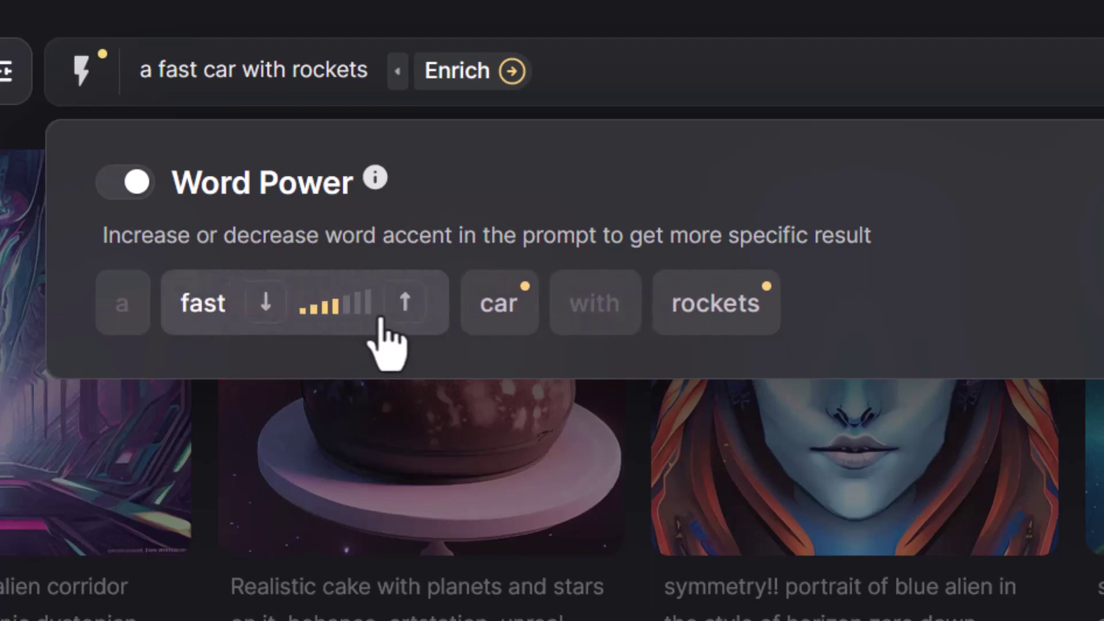
pyautogui.click(720, 321)
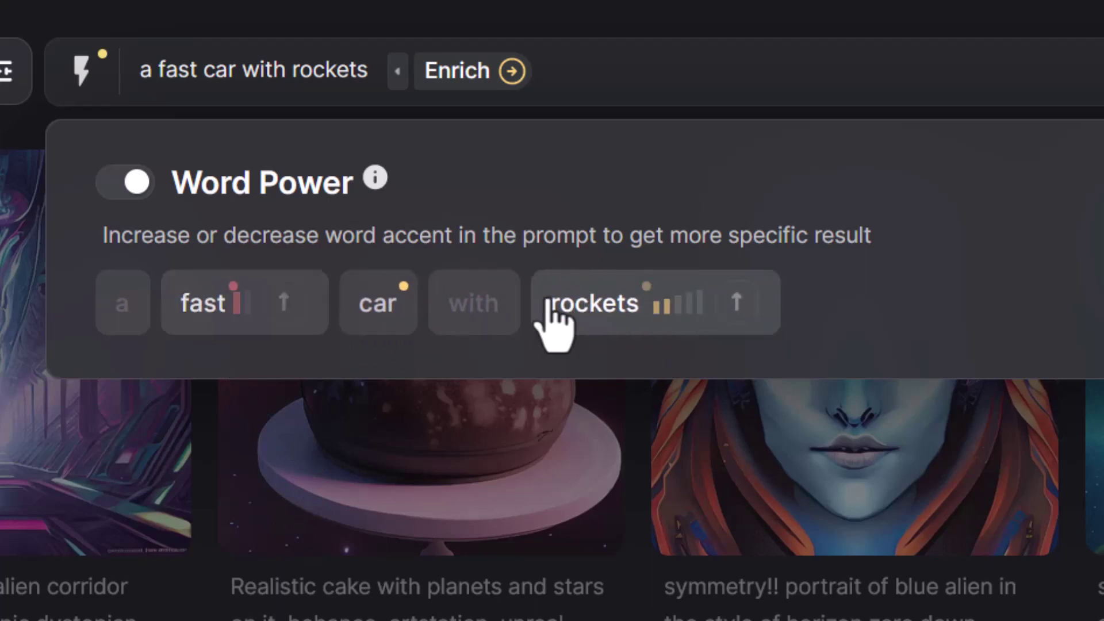
pyautogui.click(738, 303)
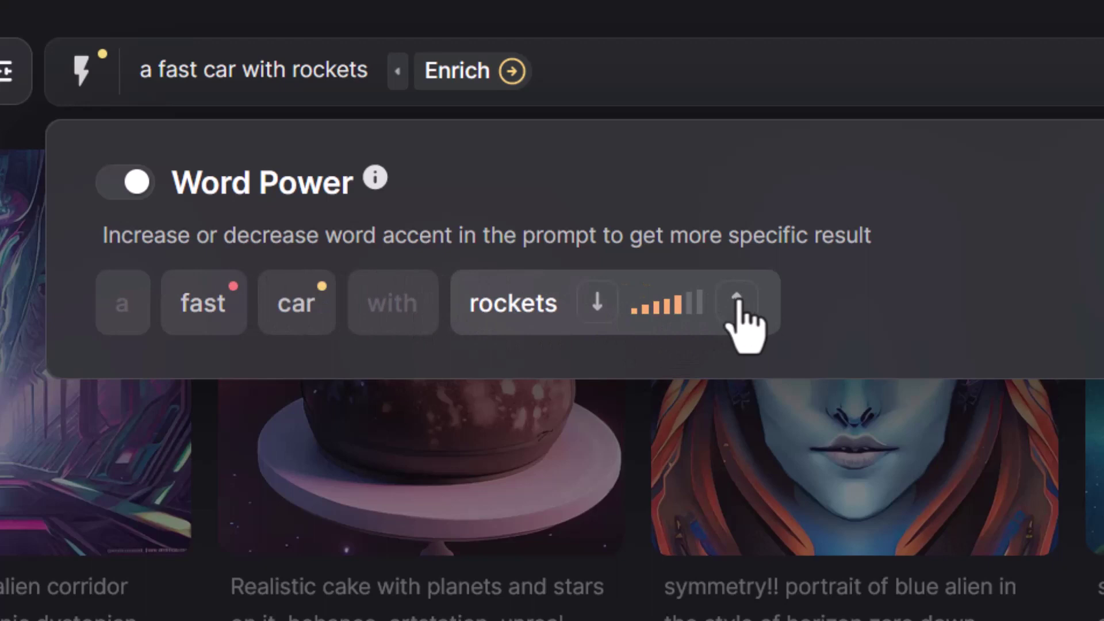
# - Raise the Word Power accent of the word "car" to the maximum and generate the image
pyautogui.click(361, 311)
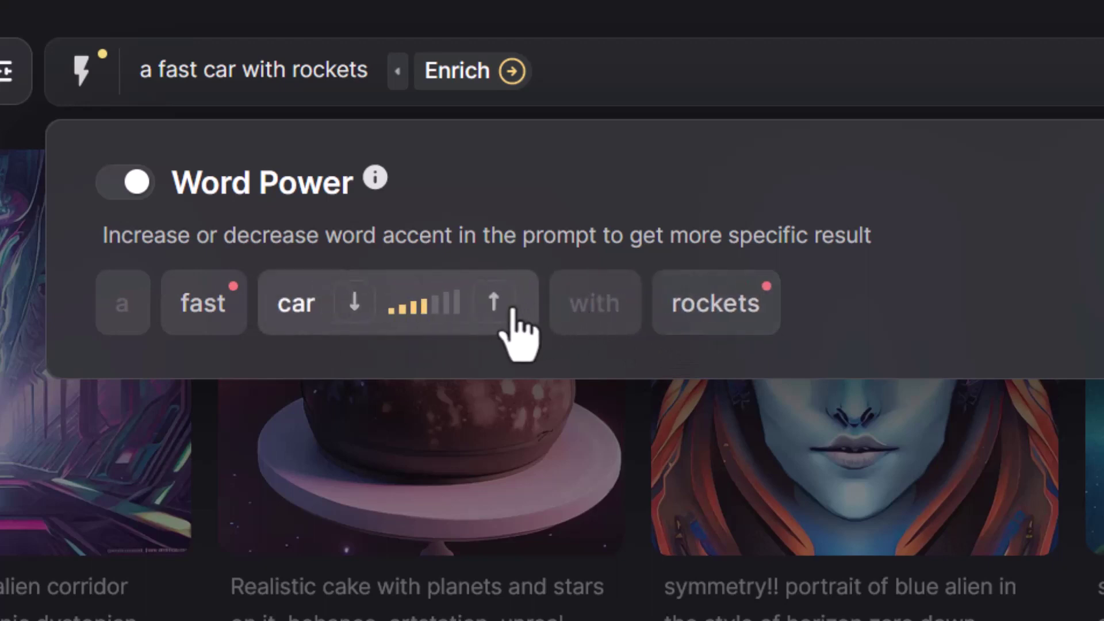
pyautogui.click(511, 311)
pyautogui.click(512, 311)
pyautogui.click(511, 311)
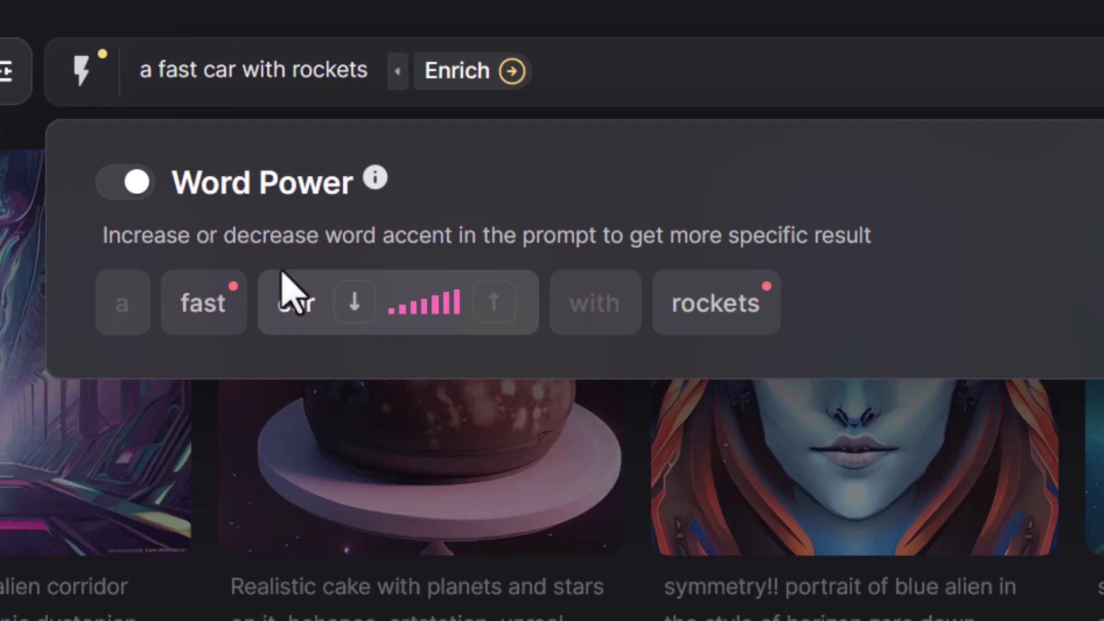
pyautogui.click(671, 75)
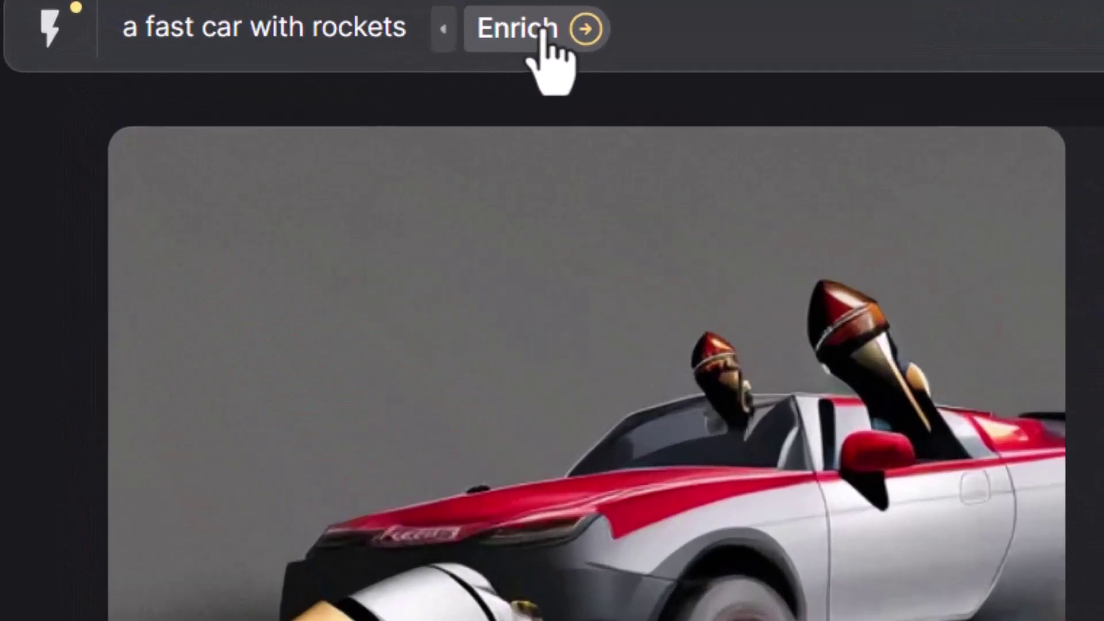
# - Enrich the prompt with a regenerated suggestion and create a new car image from it
pyautogui.click(542, 32)
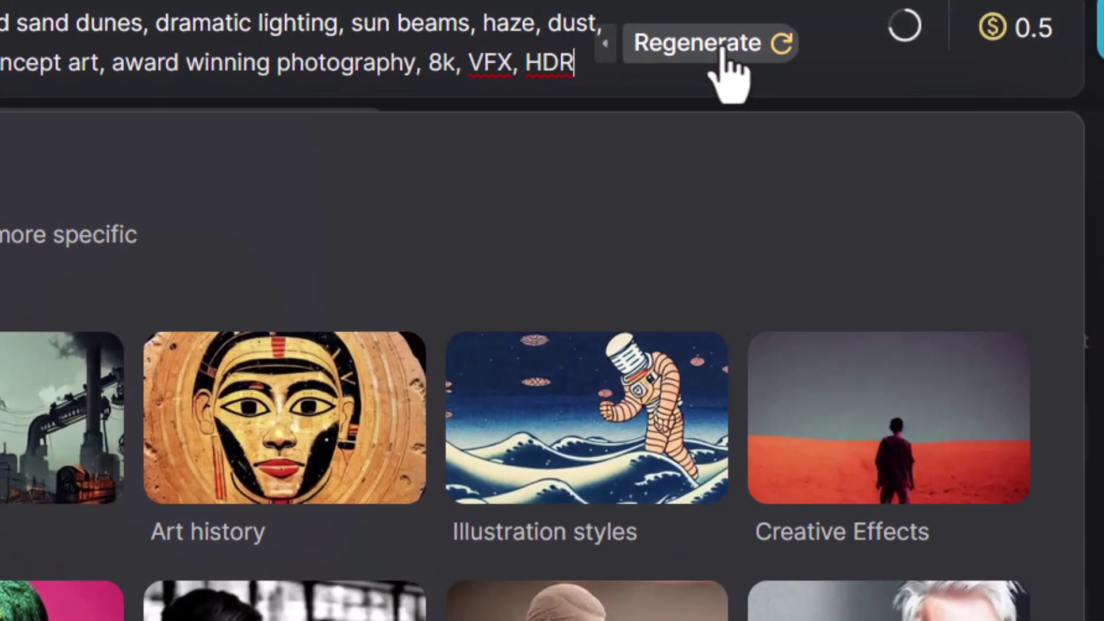
pyautogui.click(726, 63)
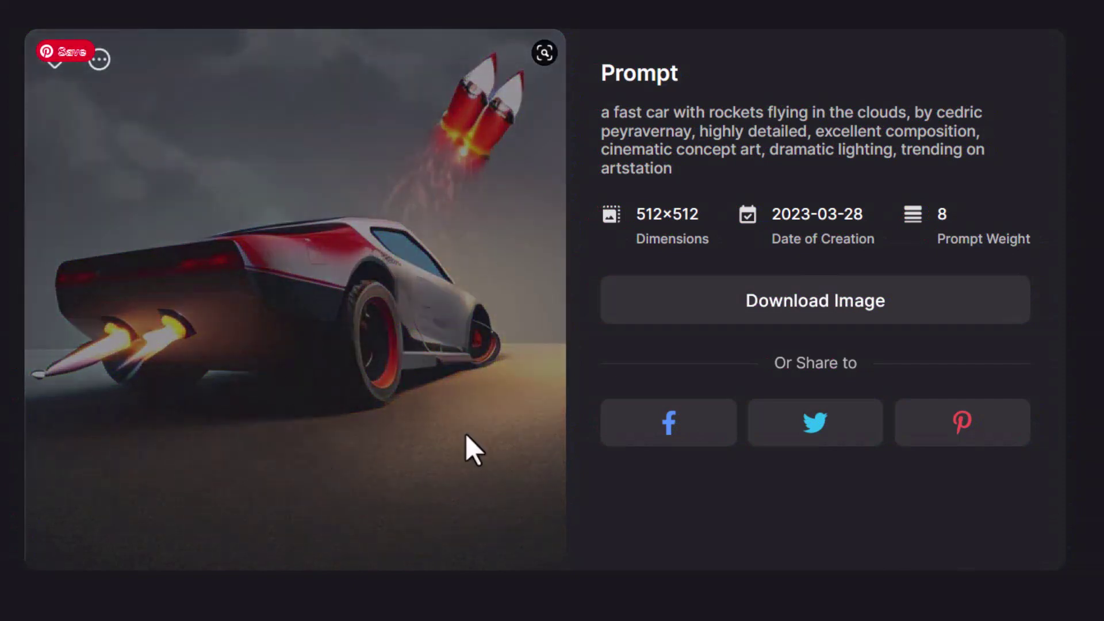
pyautogui.scroll(-6, 440, 521)
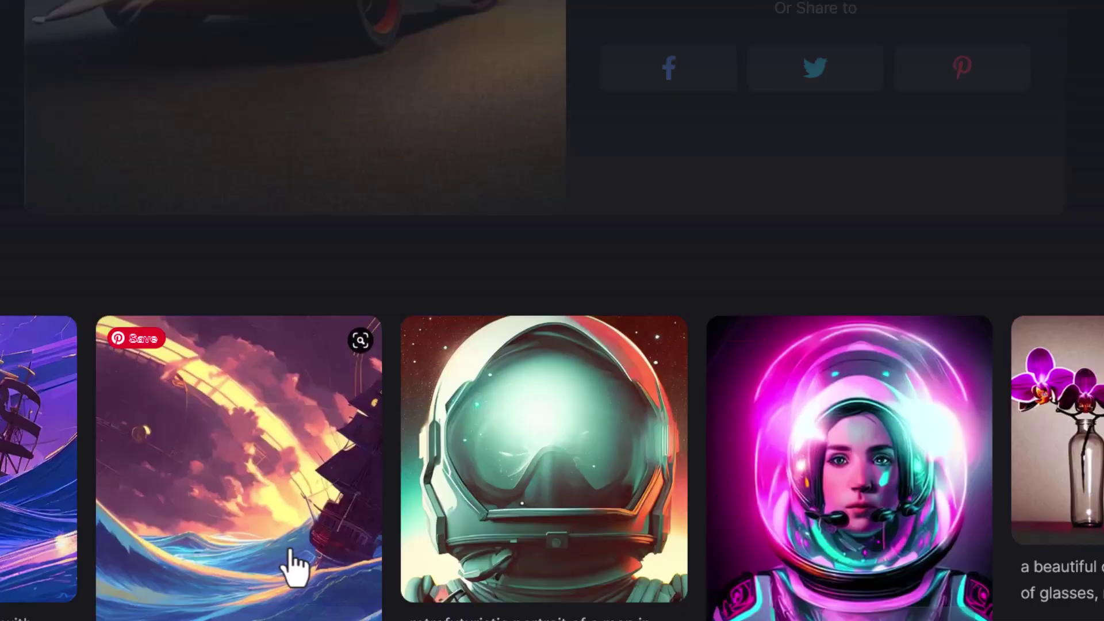
pyautogui.scroll(-6, 294, 567)
pyautogui.scroll(12, 149, 593)
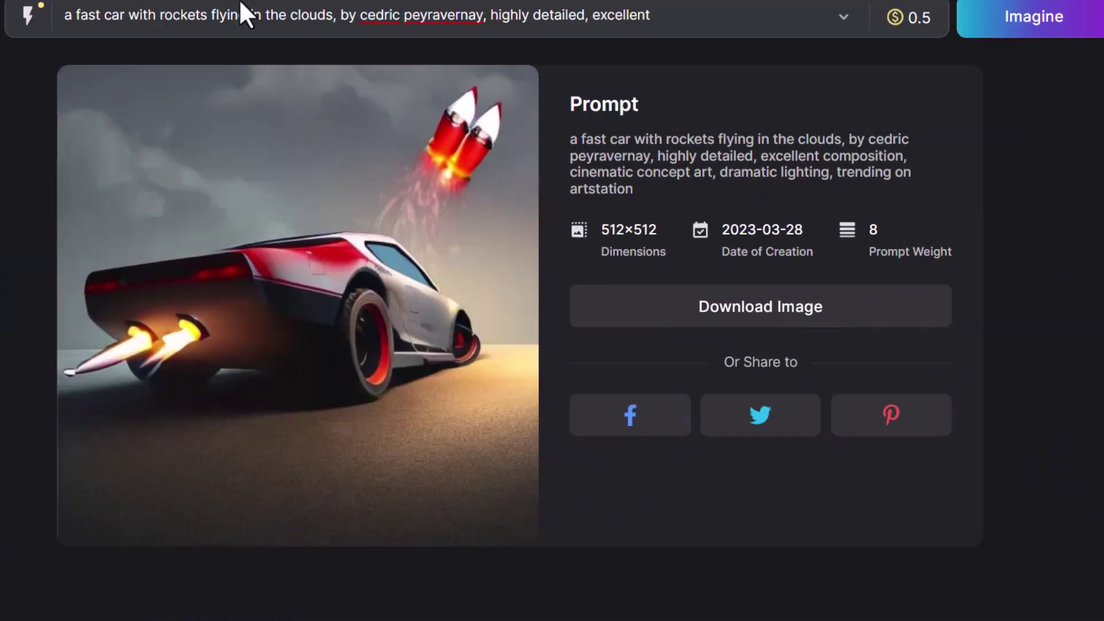
# - Remove the enrichment text so the prompt reads only "a fast car with rockets"
pyautogui.moveTo(252, 40); pyautogui.dragTo(648, 54)
pyautogui.press('BackSpace')
pyautogui.press('BackSpace')
pyautogui.press('BackSpace')
pyautogui.press('BackSpace')
pyautogui.press('BackSpace')
pyautogui.press('BackSpace')
pyautogui.press('BackSpace')
pyautogui.press('BackSpace')
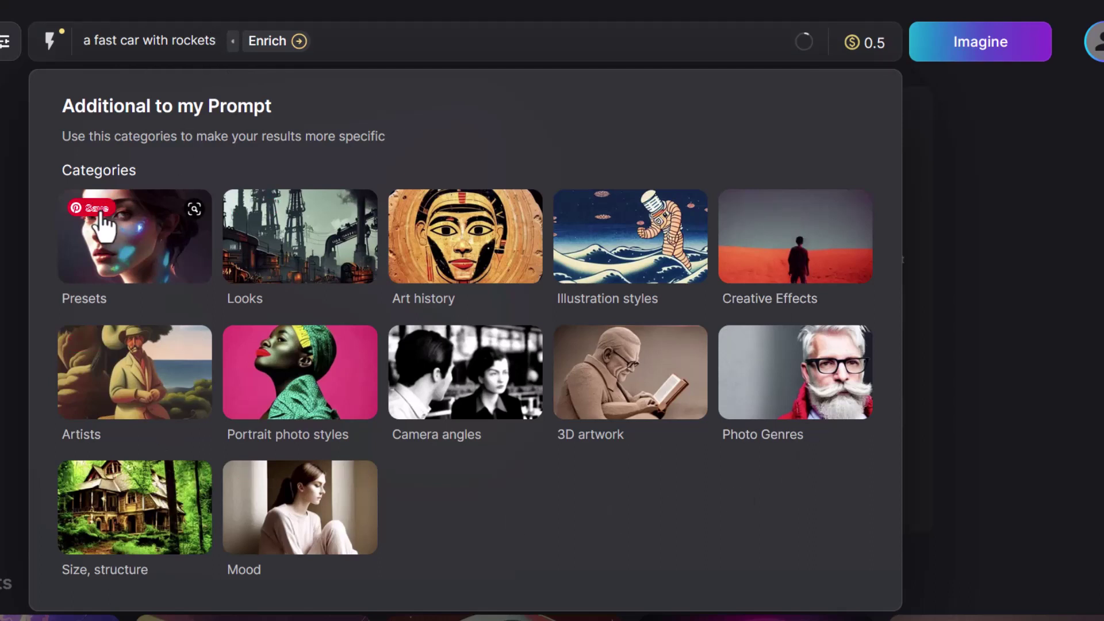
# - Add the Japanese futuristic portrait preset to the prompt and insert a comma after "rockets"
pyautogui.click(154, 246)
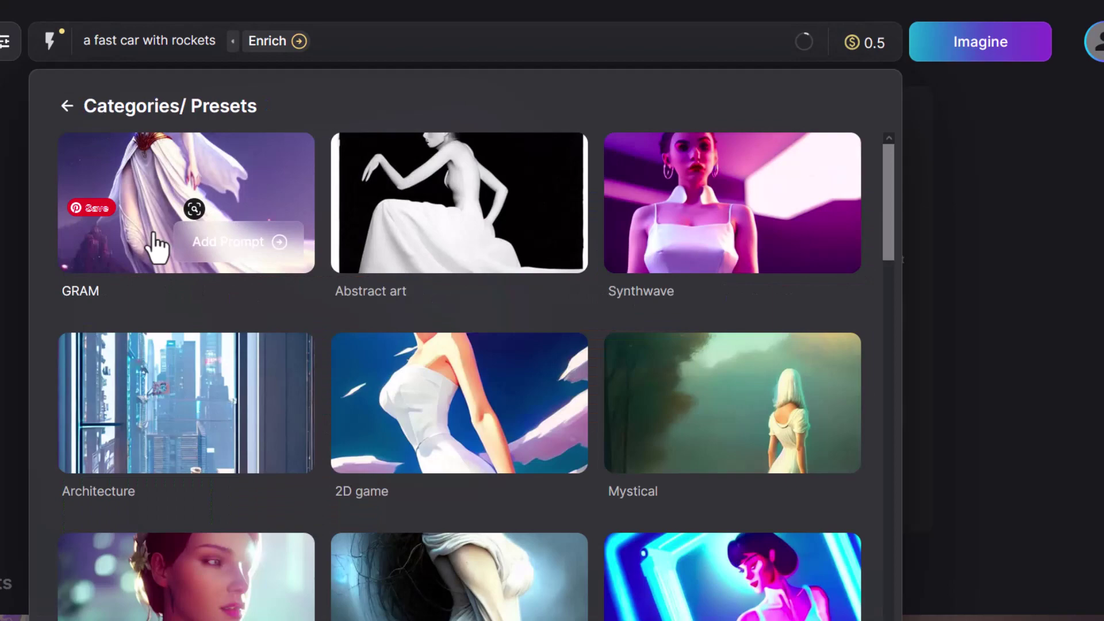
pyautogui.moveTo(888, 173); pyautogui.dragTo(891, 316)
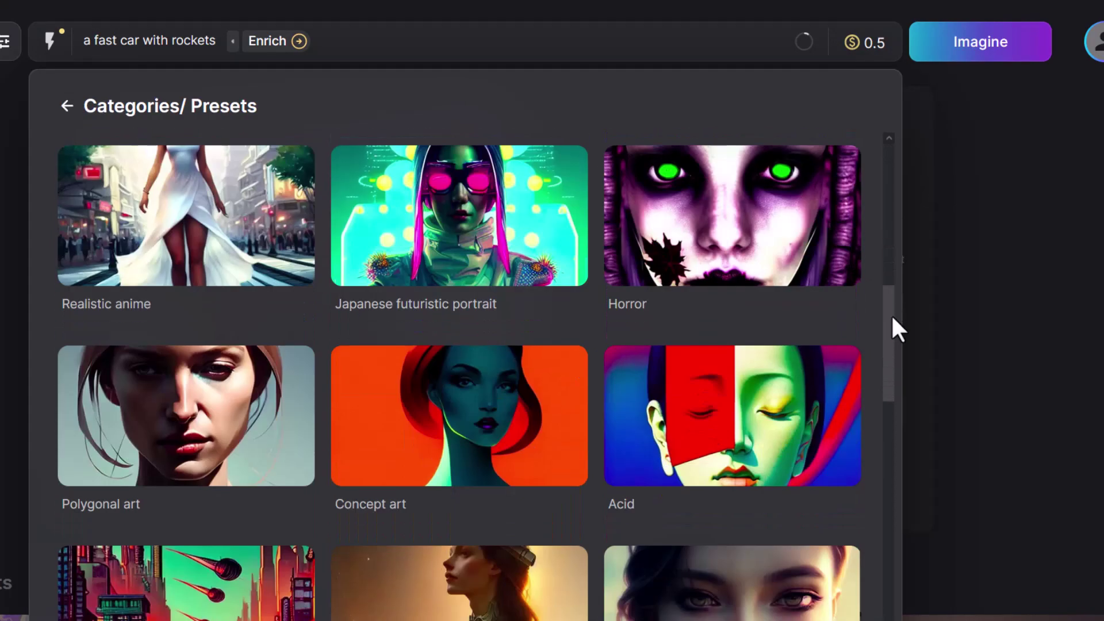
pyautogui.moveTo(408, 259)
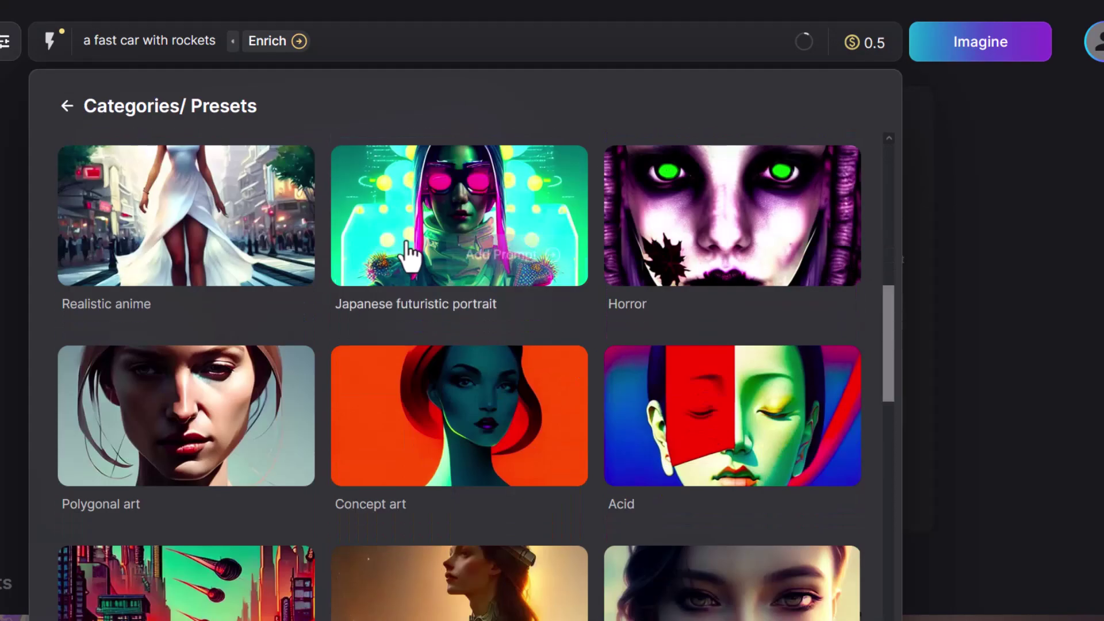
pyautogui.click(495, 266)
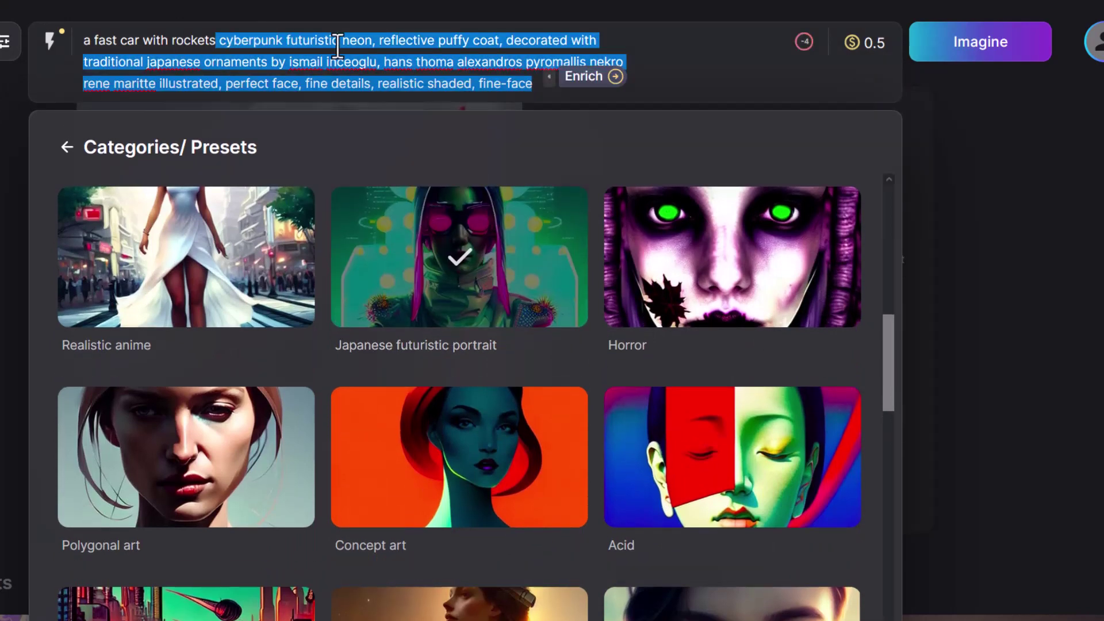
pyautogui.click(218, 41)
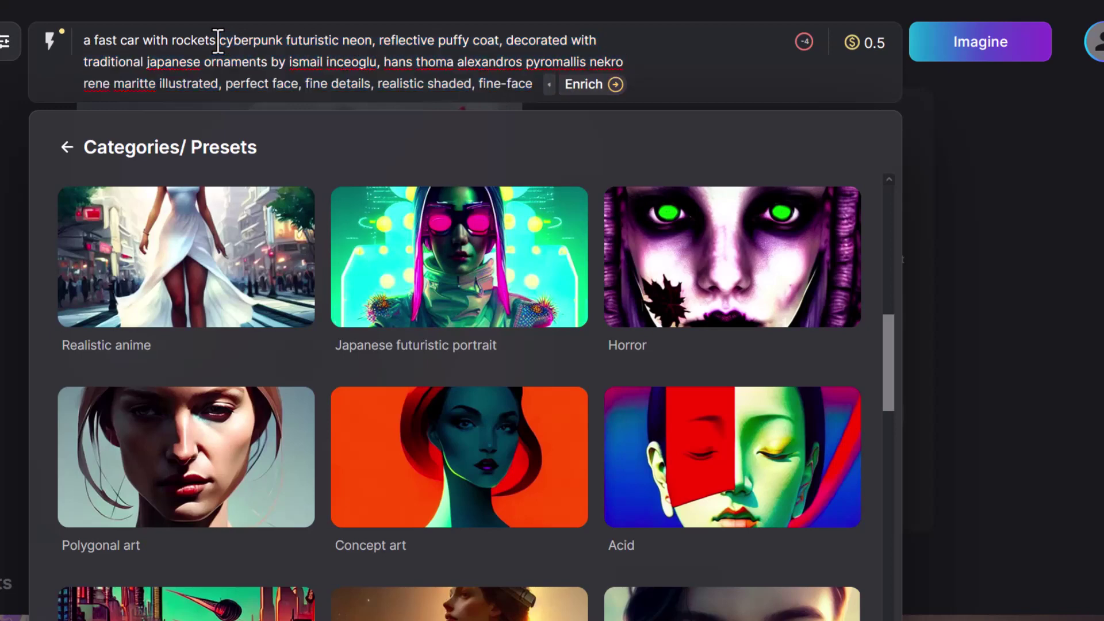
pyautogui.write(',')
# - Add the "Cybernetic, sci-fi" style from the Looks category to the prompt
pyautogui.scroll(10, 217, 239)
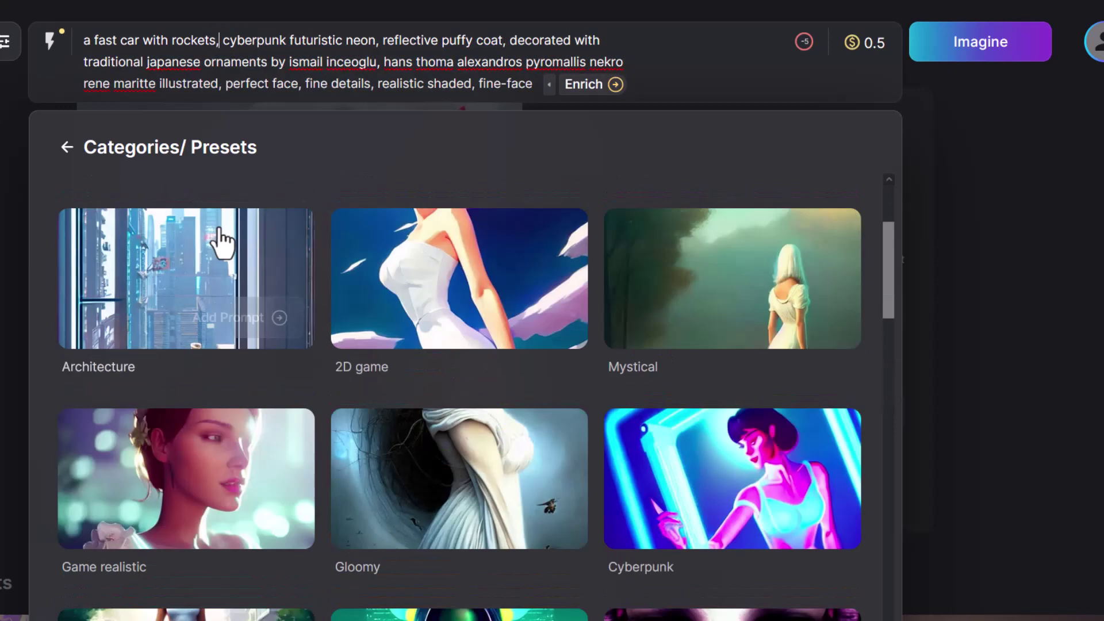
pyautogui.click(140, 153)
pyautogui.click(284, 296)
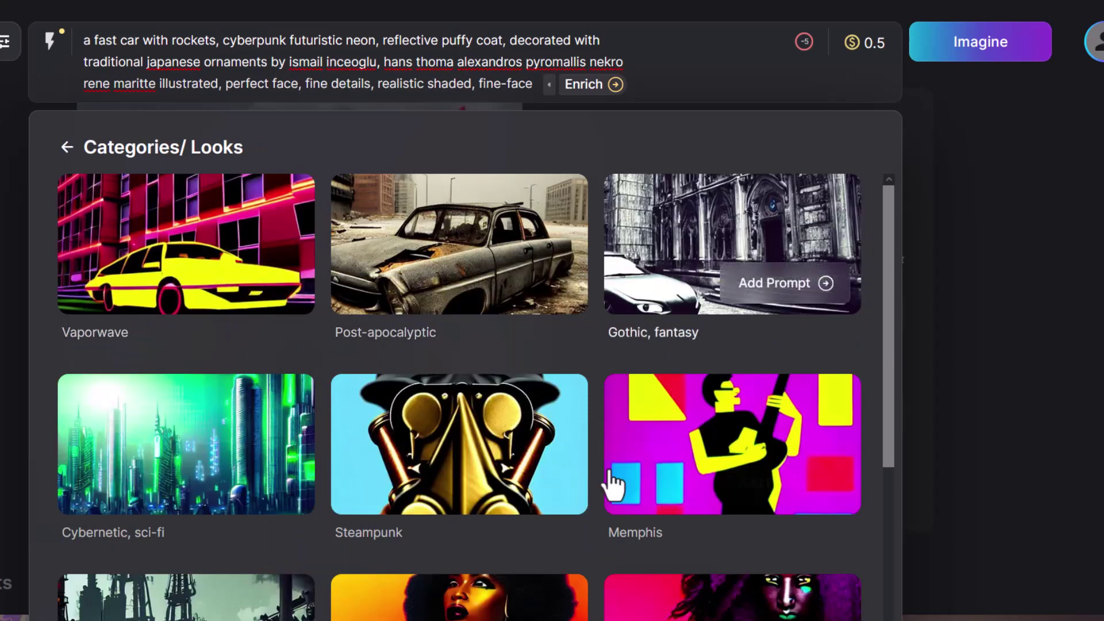
pyautogui.click(251, 490)
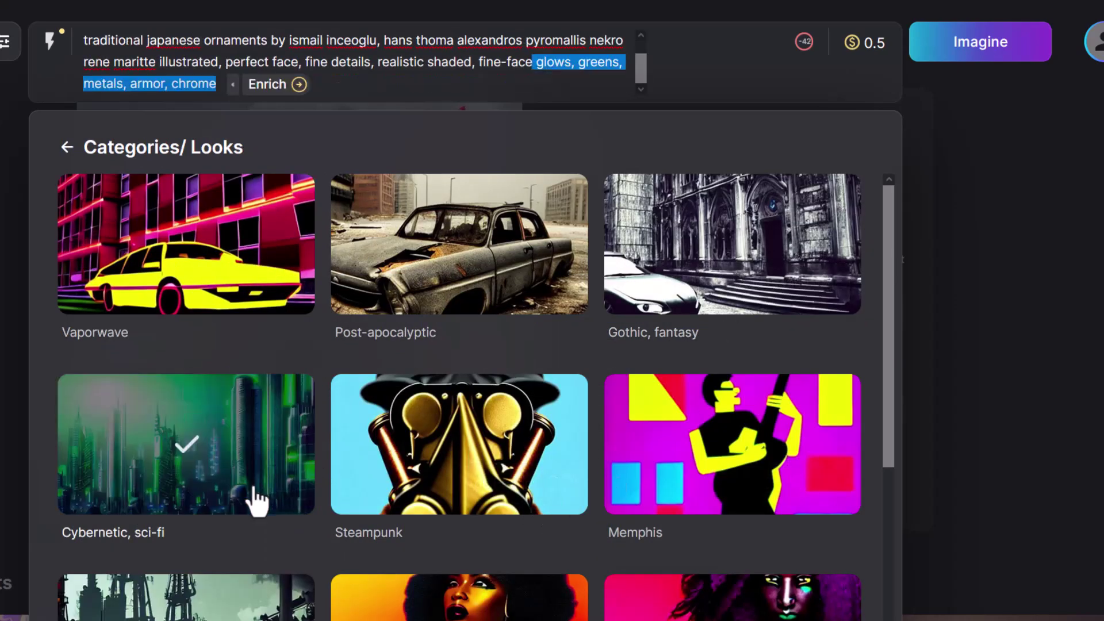
# - Add the "Painted by HR Giger" style from the Art history category to the prompt
pyautogui.click(67, 148)
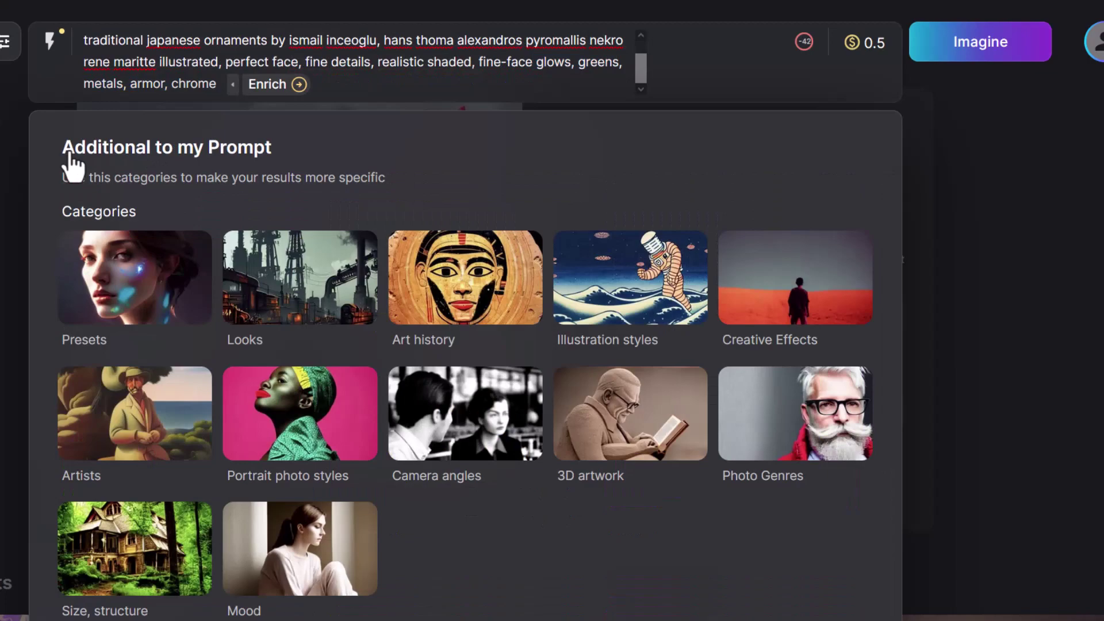
pyautogui.click(456, 295)
pyautogui.scroll(-7, 386, 299)
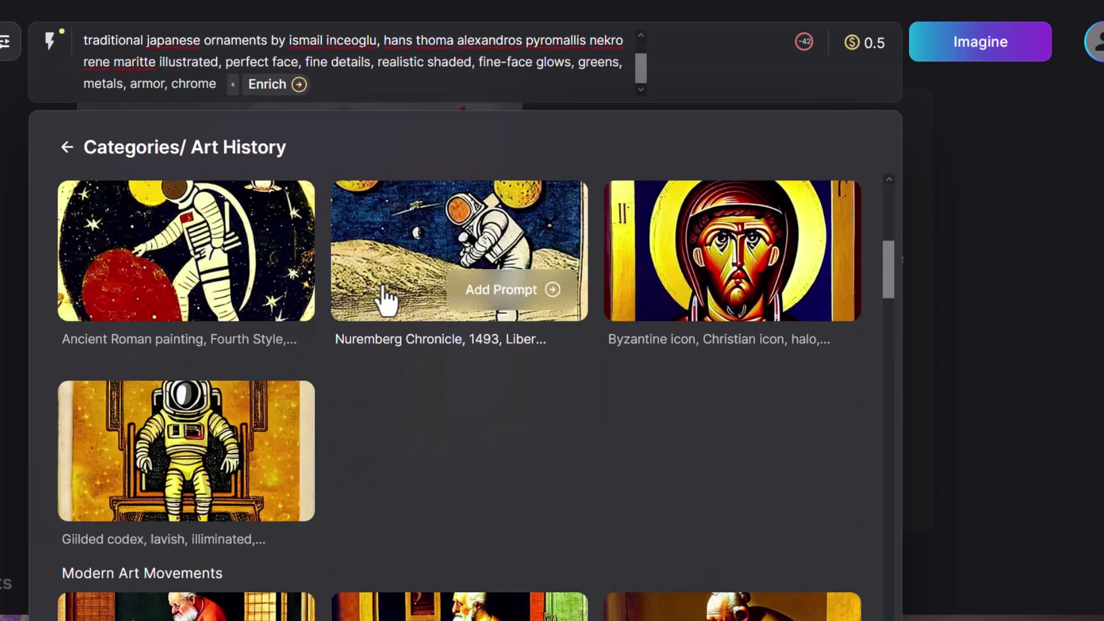
pyautogui.scroll(7, 375, 436)
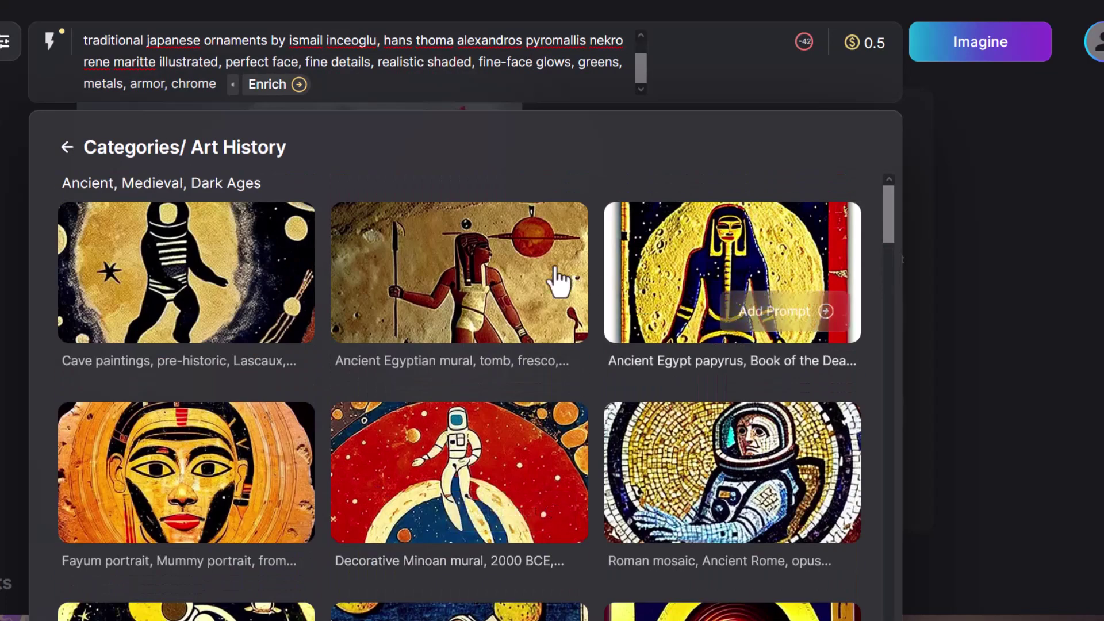
pyautogui.scroll(-12, 485, 250)
pyautogui.scroll(-15, 493, 345)
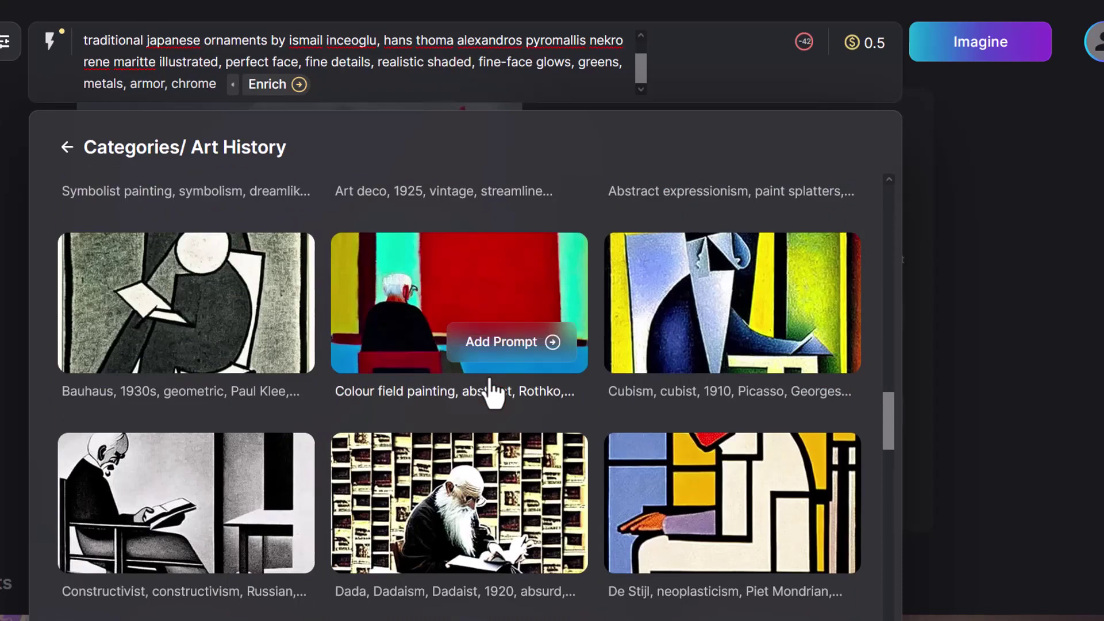
pyautogui.scroll(-10, 488, 375)
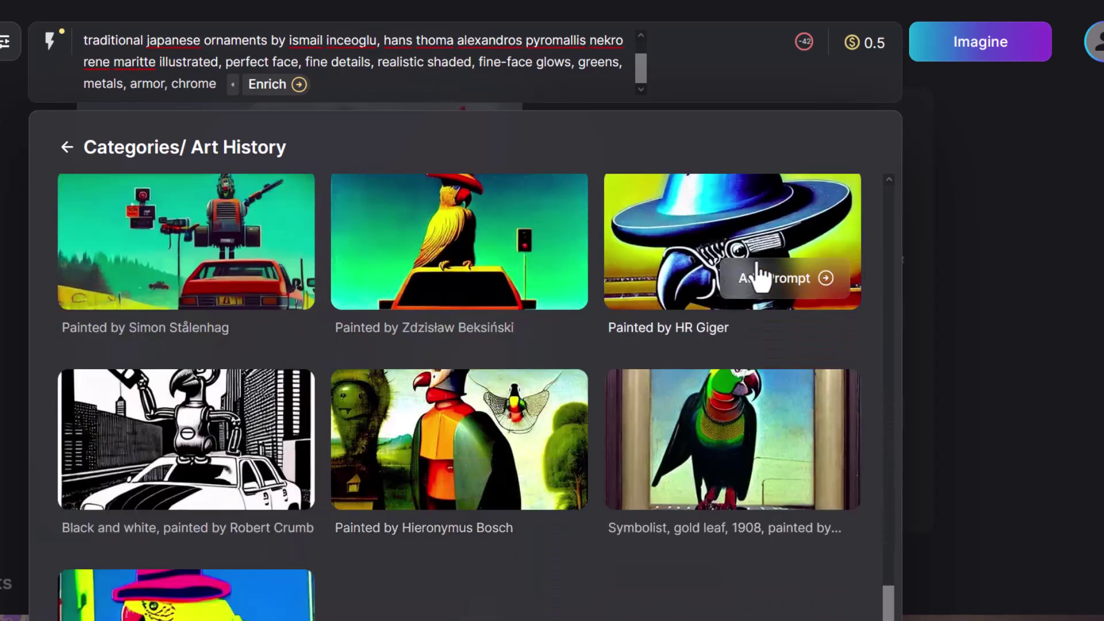
pyautogui.click(756, 281)
# - Add the Infrared photography creative effect to the prompt and generate the car image
pyautogui.click(67, 148)
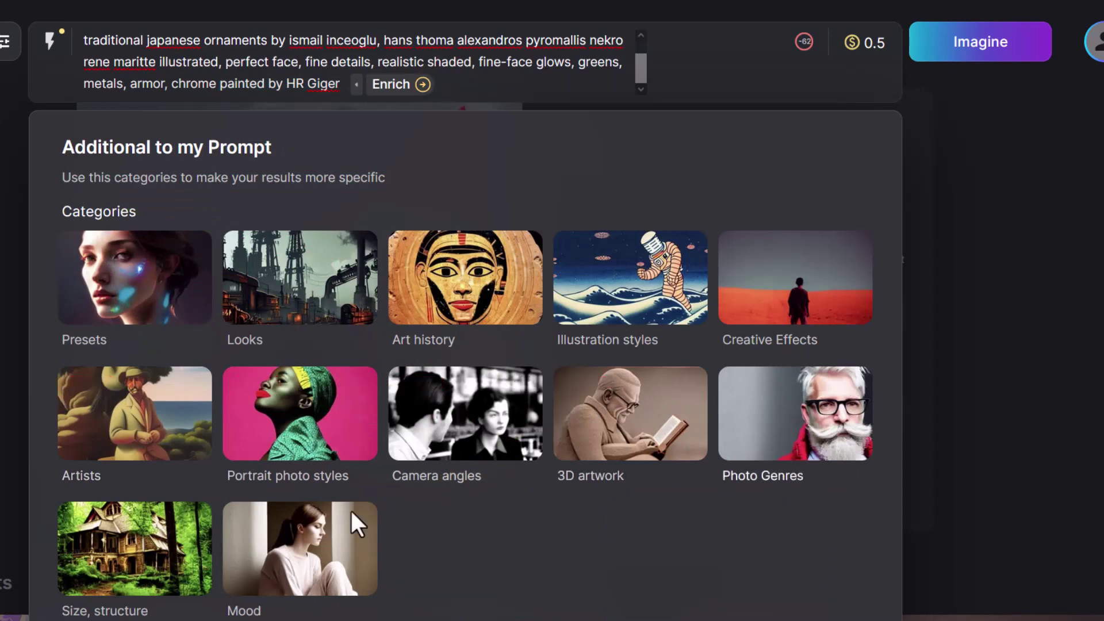
pyautogui.click(809, 290)
pyautogui.scroll(-15, 355, 276)
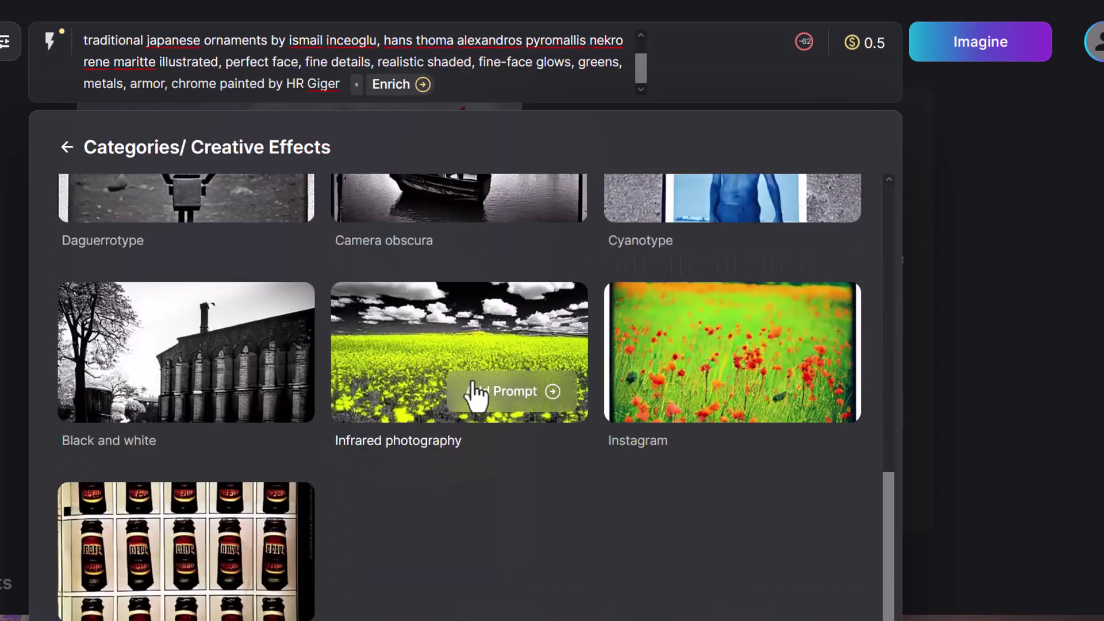
pyautogui.click(523, 392)
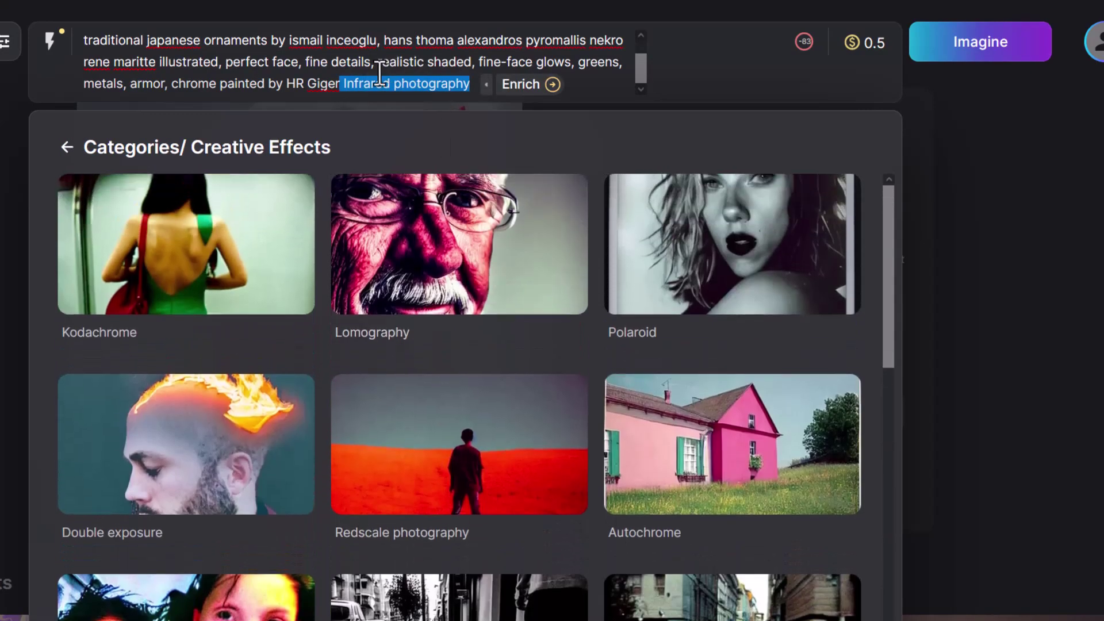
pyautogui.click(380, 69)
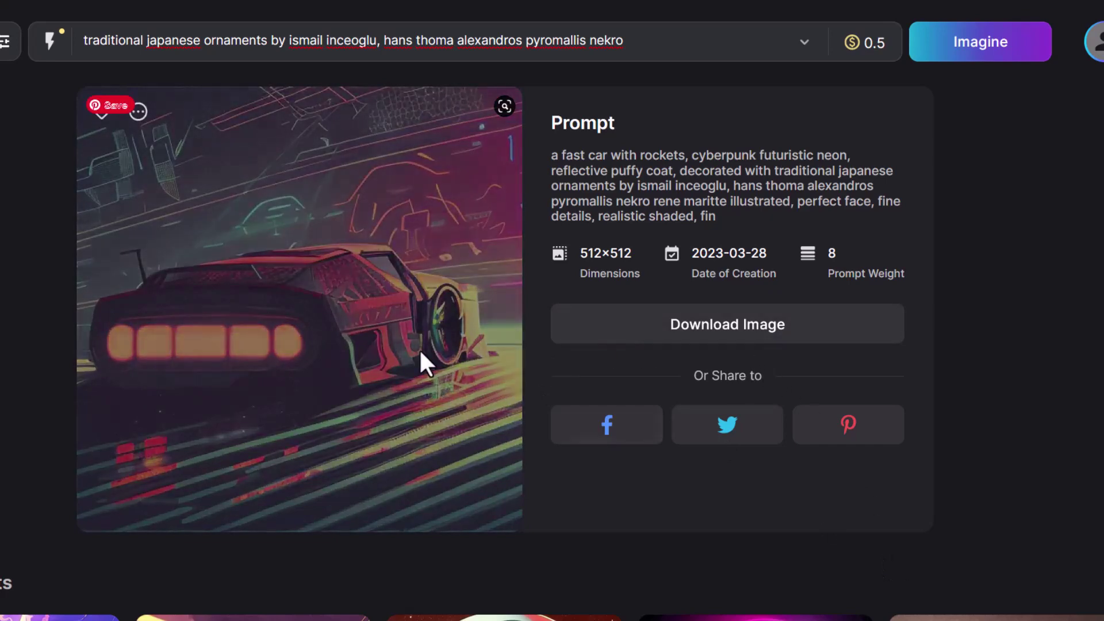
# - Replace the whole prompt with "smiling villain face" and add the Dreamy portrait preset
pyautogui.tripleClick(109, 42)
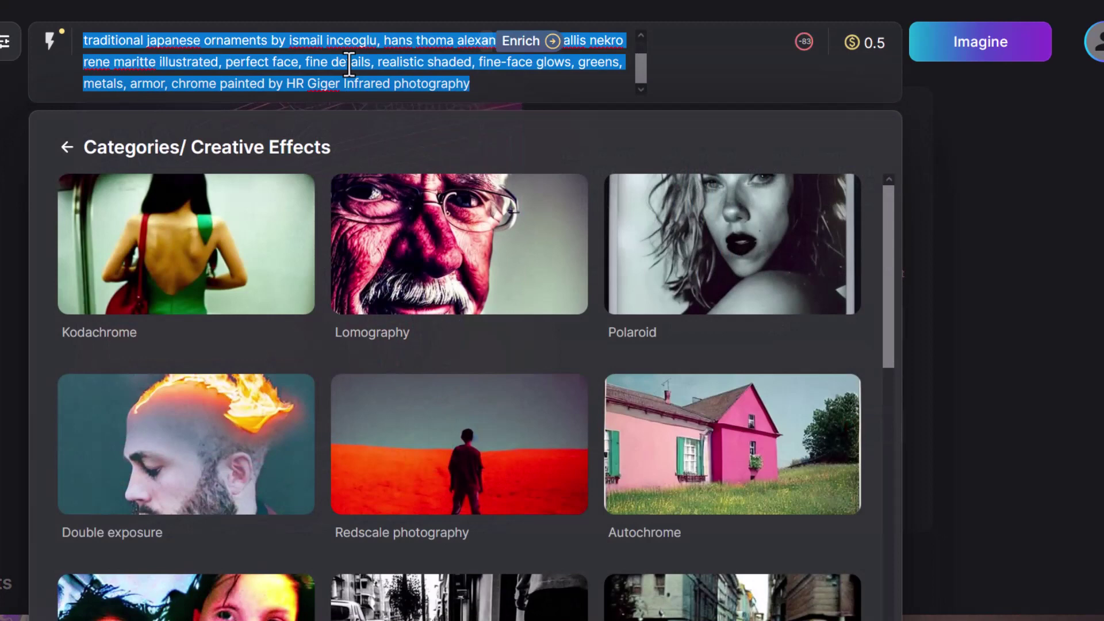
pyautogui.write('smiling villain face')
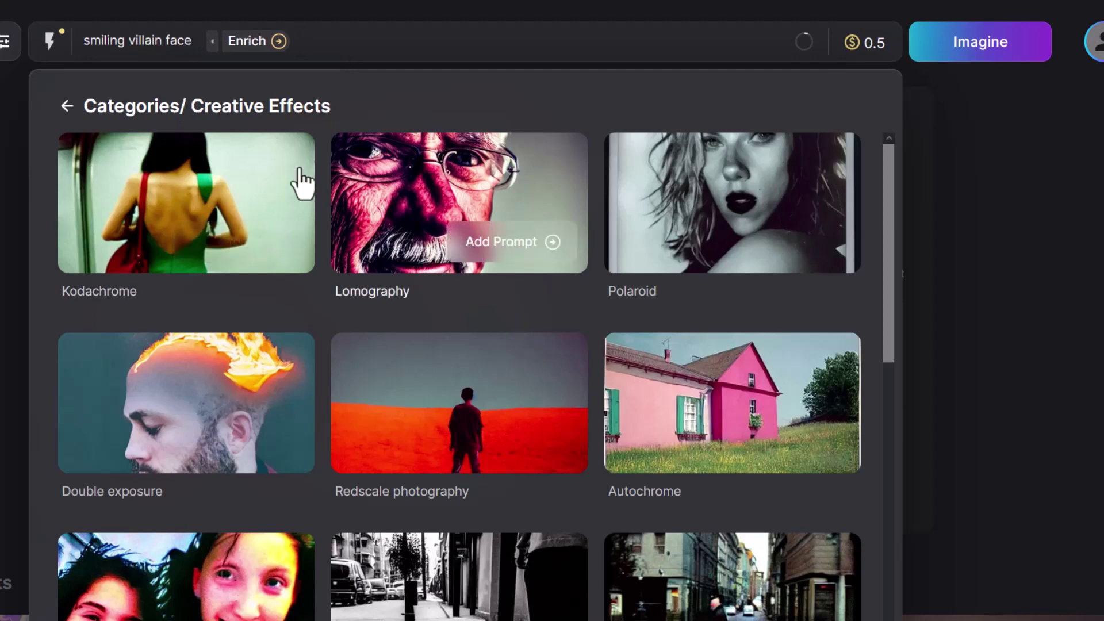
pyautogui.click(67, 106)
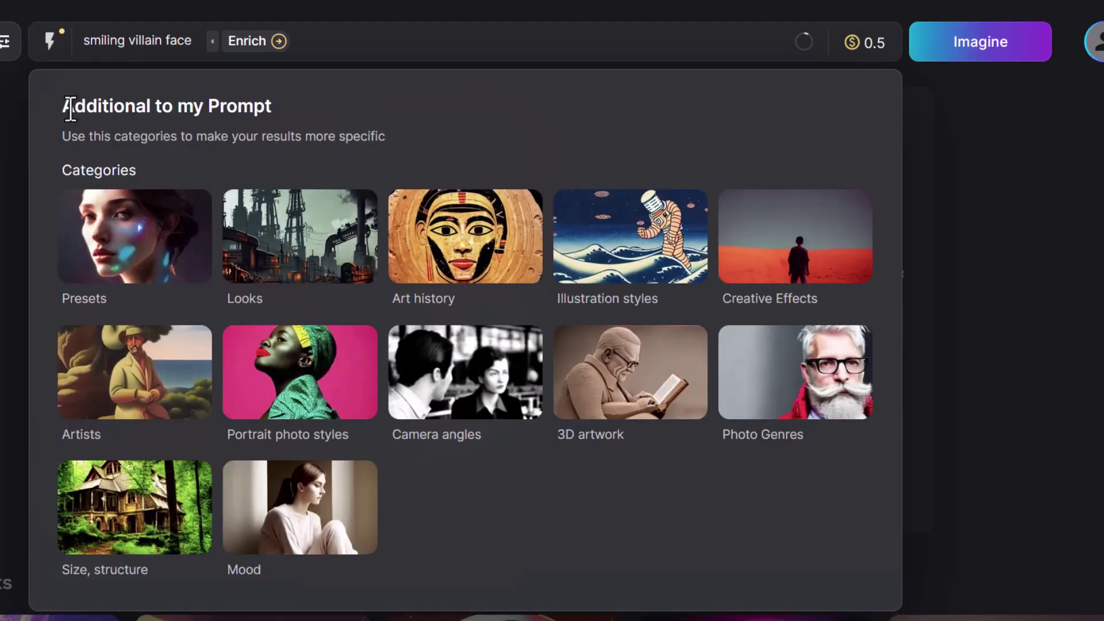
pyautogui.click(89, 244)
pyautogui.scroll(-10, 491, 348)
pyautogui.moveTo(491, 348)
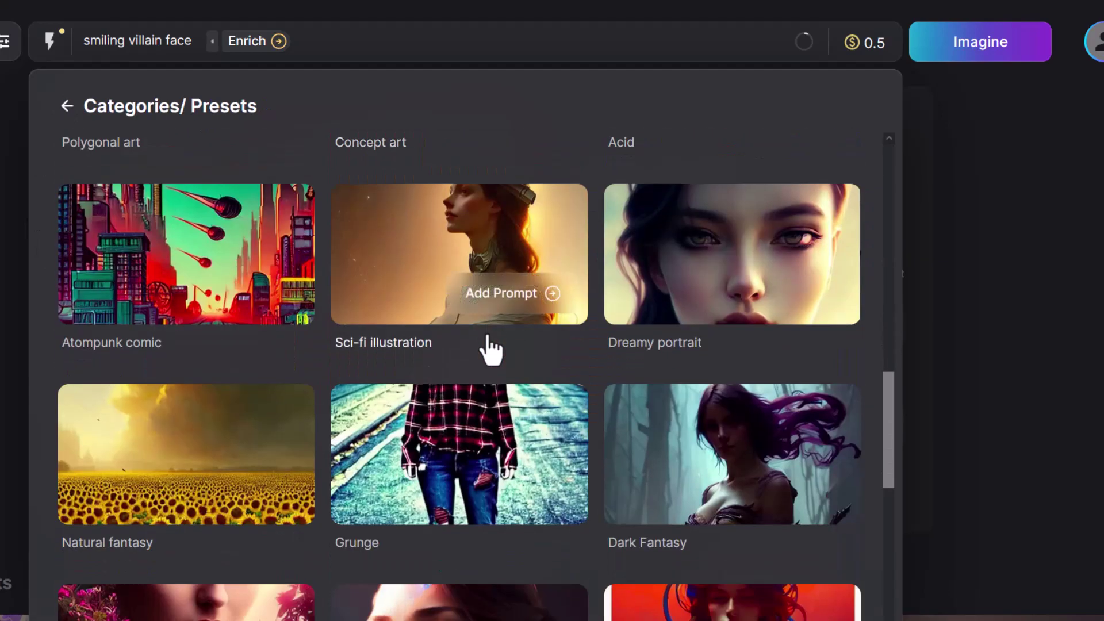
pyautogui.click(746, 256)
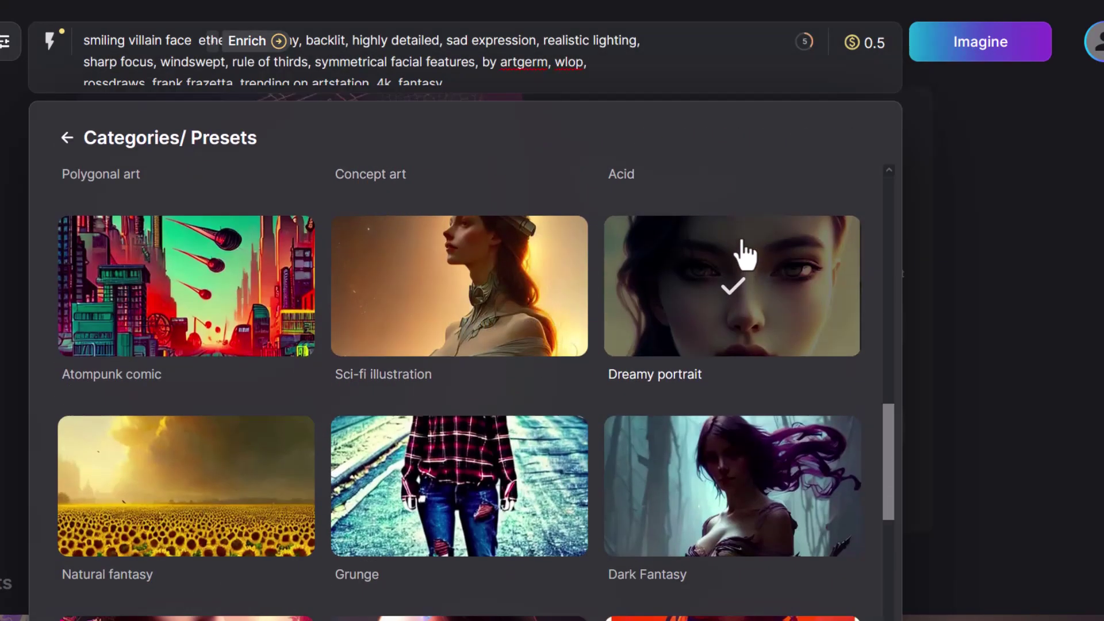
# - Add the Lee Jeffries style from the Portrait photo styles category to the prompt
pyautogui.click(67, 148)
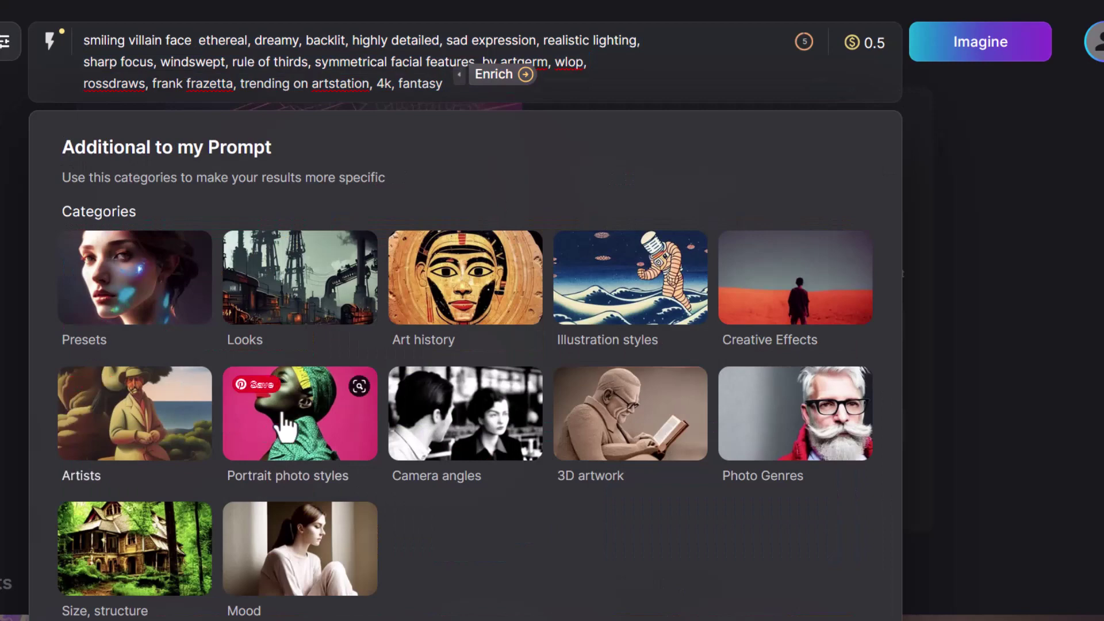
pyautogui.click(295, 440)
pyautogui.scroll(-8, 396, 334)
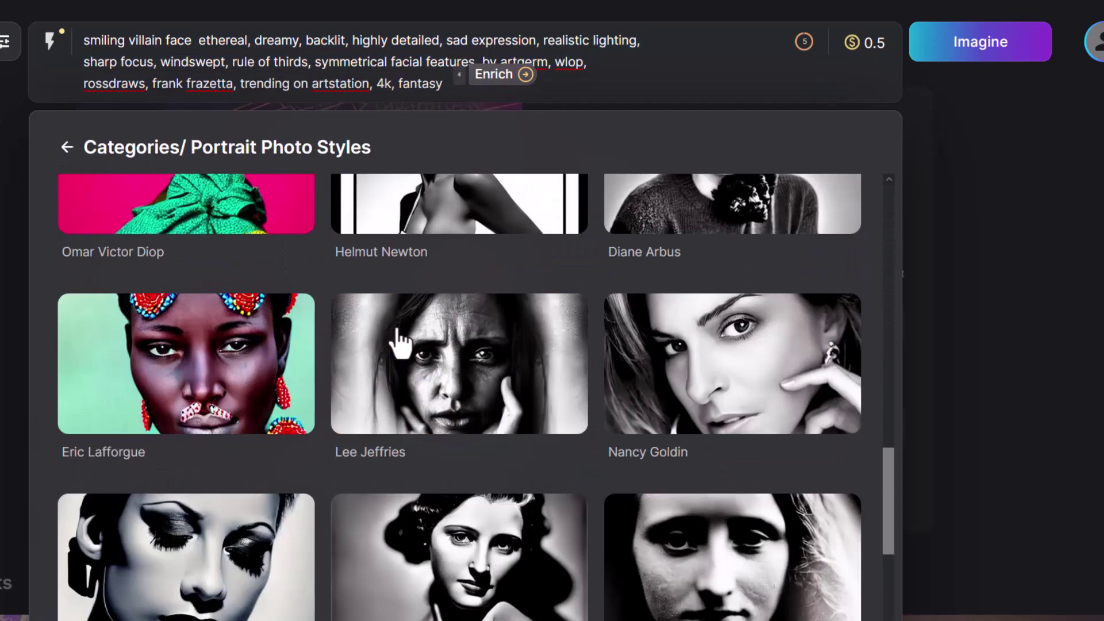
pyautogui.scroll(-5, 396, 341)
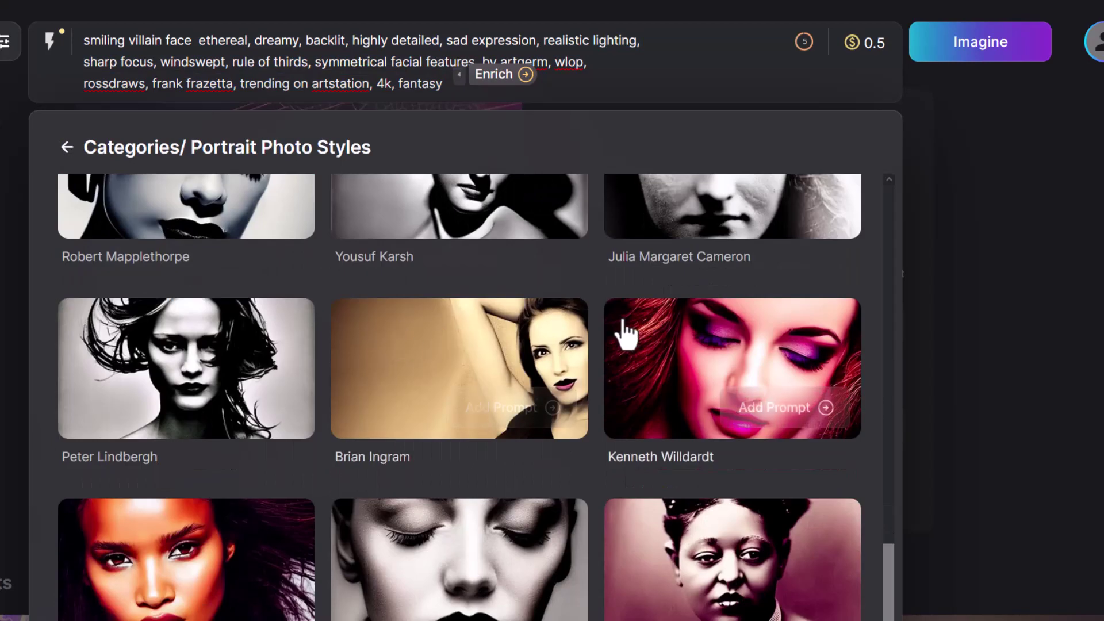
pyautogui.scroll(8, 231, 449)
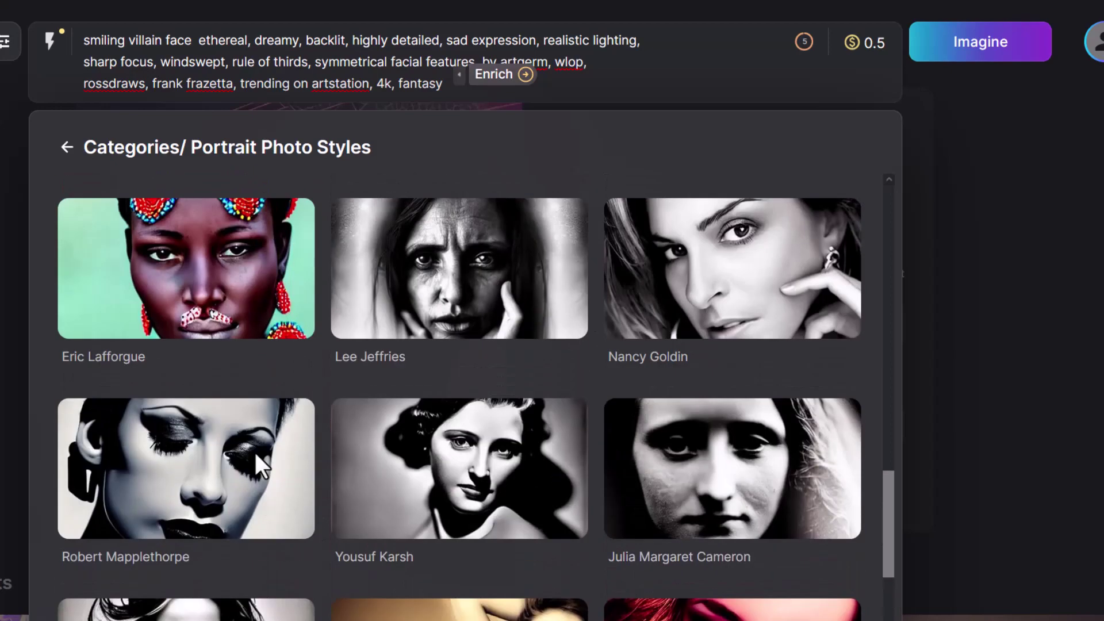
pyautogui.scroll(-3, 257, 449)
pyautogui.moveTo(486, 387)
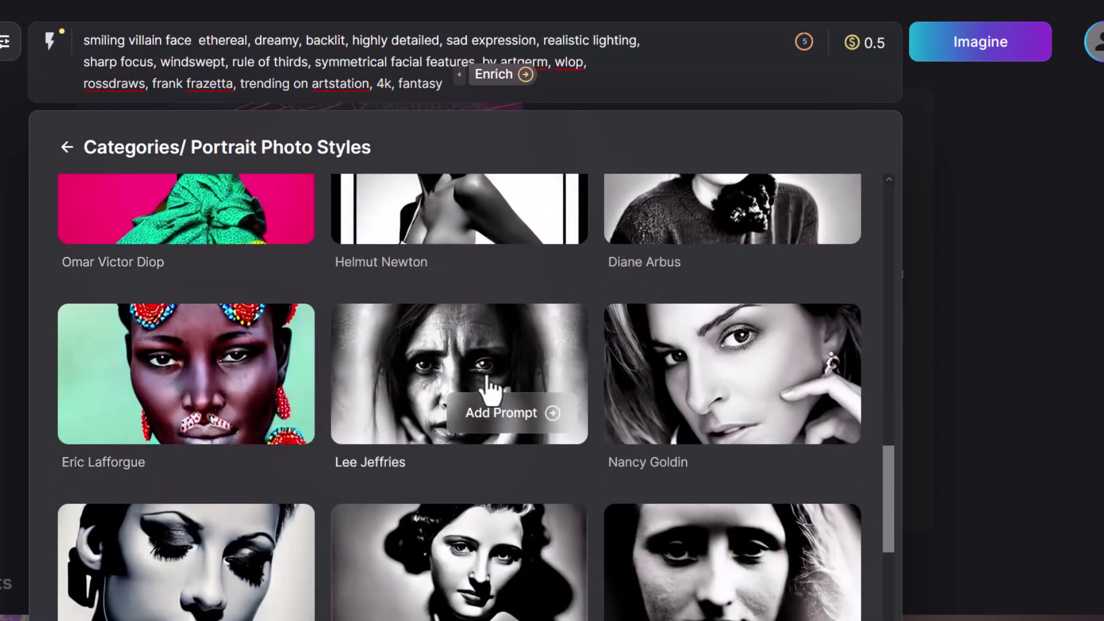
pyautogui.click(502, 423)
# - Add the "Street art, graffiti, urban public art" style from the Art history category to the prompt
pyautogui.click(67, 148)
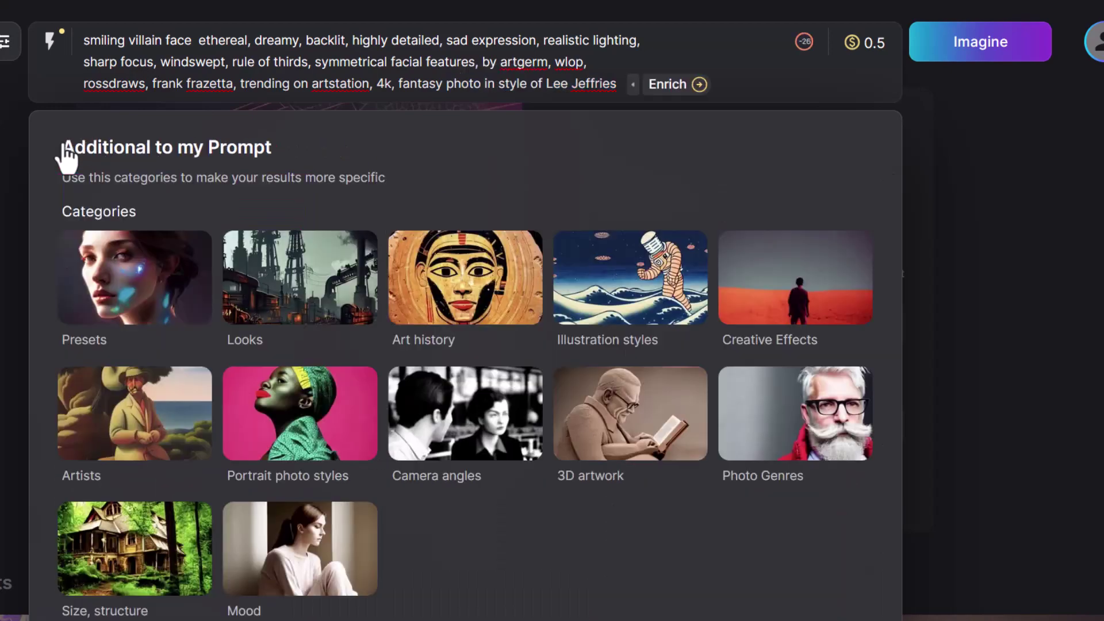
pyautogui.click(513, 241)
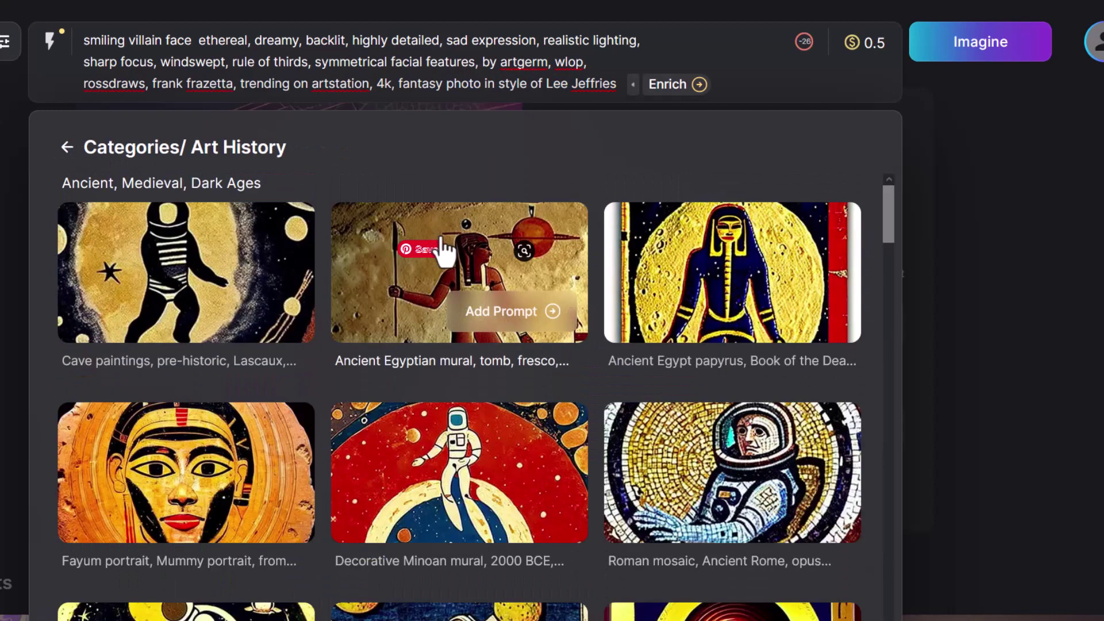
pyautogui.scroll(-10, 405, 340)
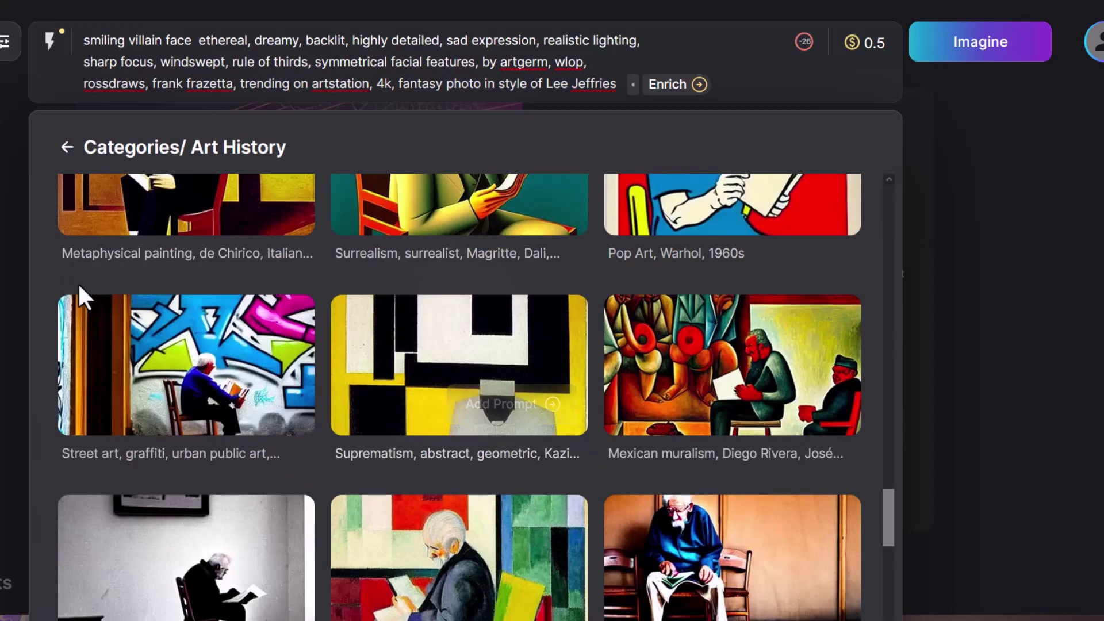
pyautogui.click(232, 406)
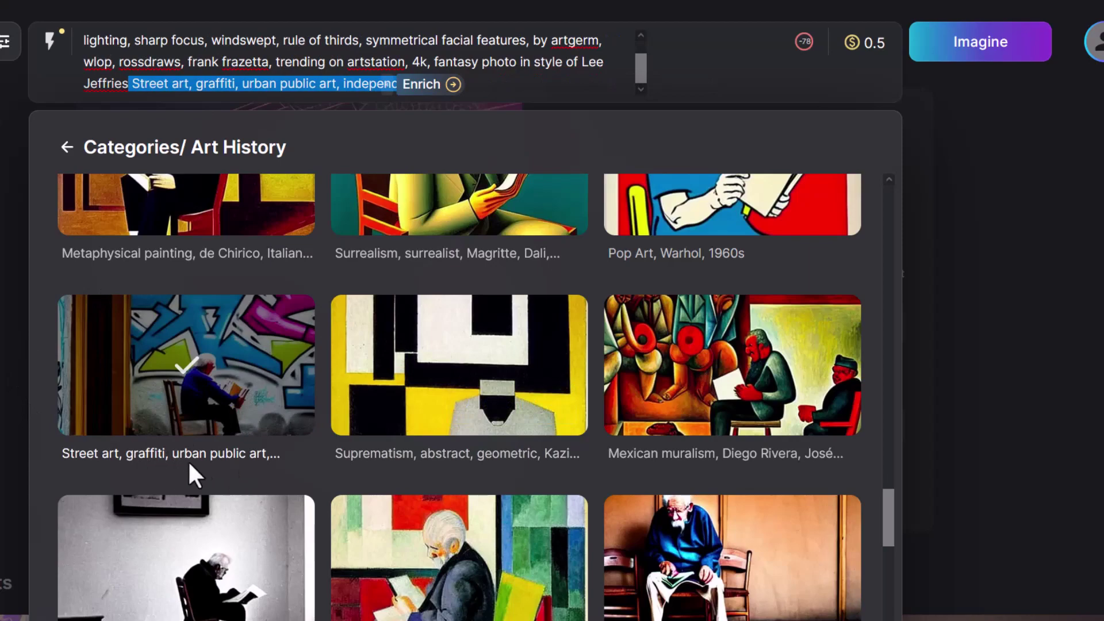
# - Add the "Negative mood, high energy" option from the Mood category to the prompt
pyautogui.scroll(10, 281, 392)
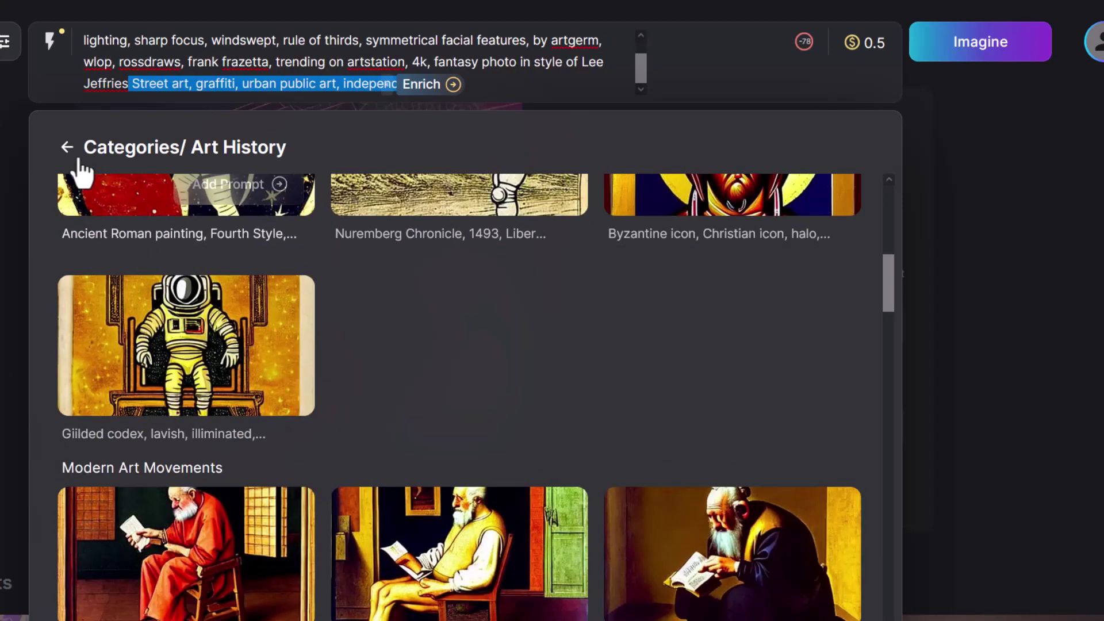
pyautogui.click(67, 147)
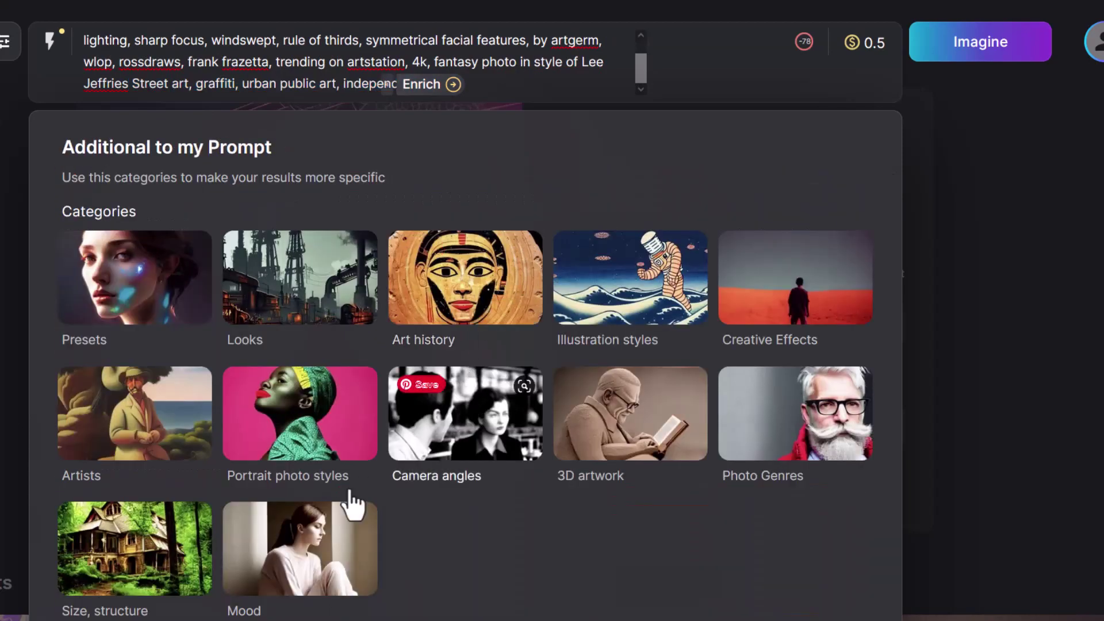
pyautogui.click(317, 538)
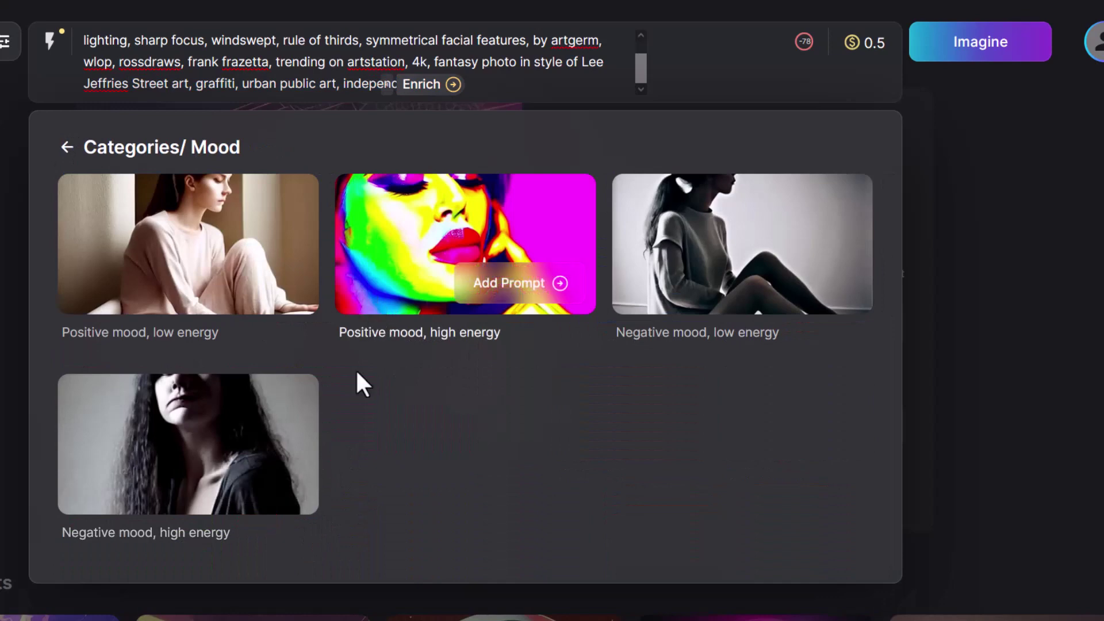
pyautogui.click(219, 486)
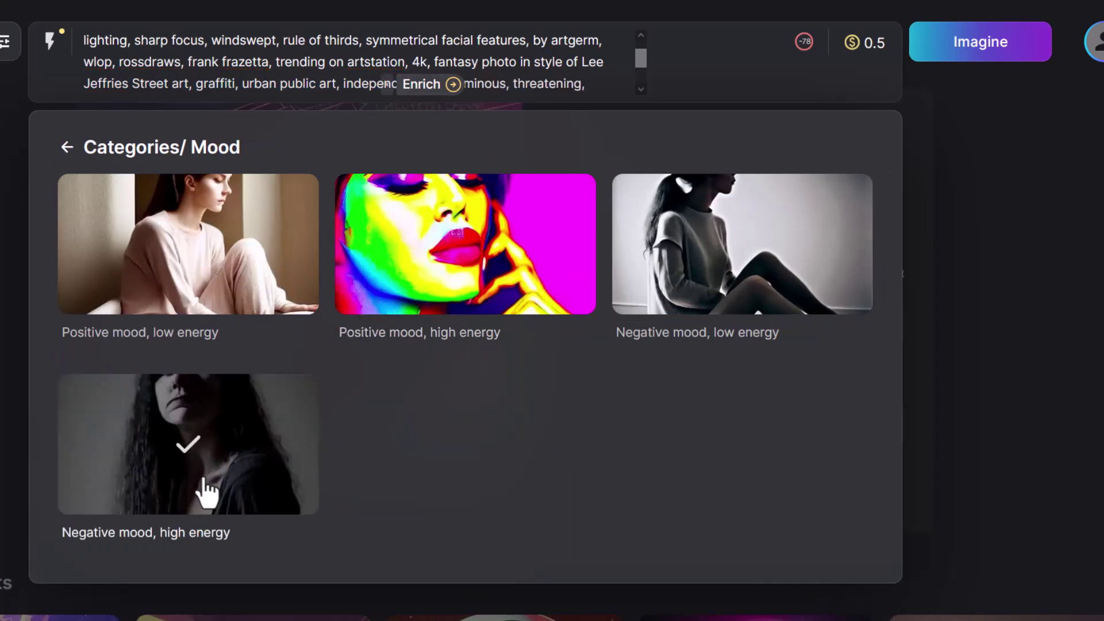
# - Browse the sculpture, textile and other style examples in the 3D artwork category, then return to the category overview
pyautogui.click(68, 148)
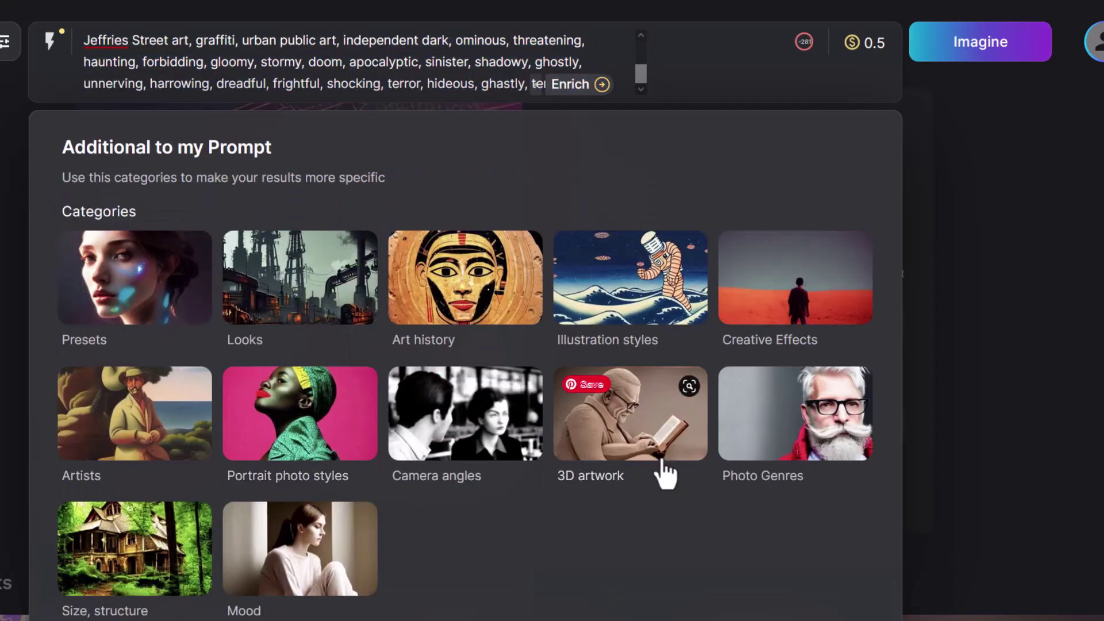
pyautogui.click(636, 440)
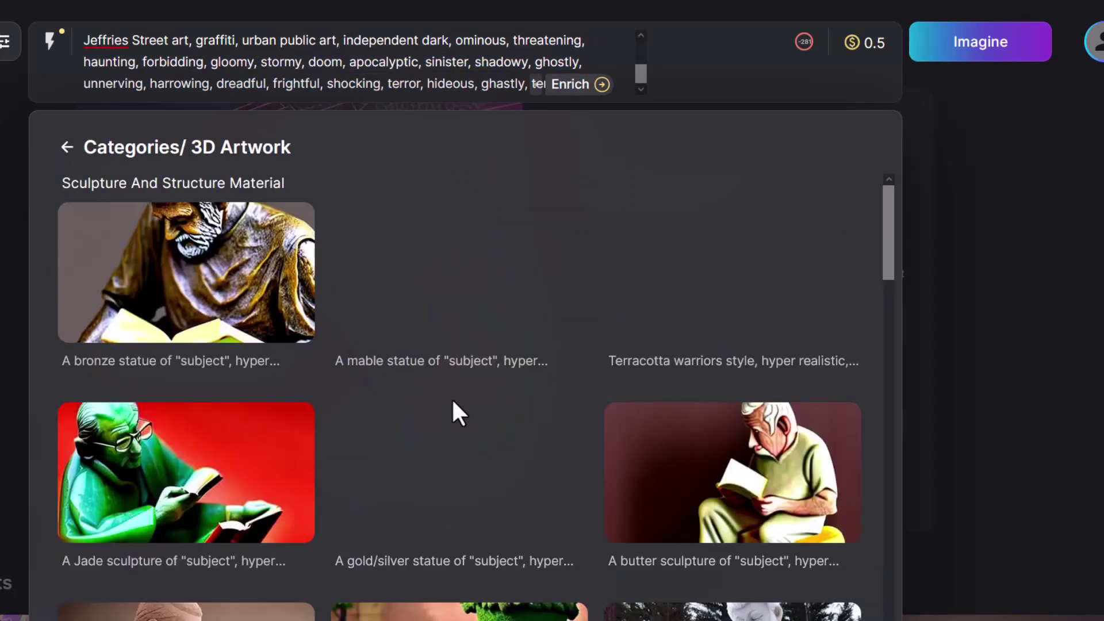
pyautogui.scroll(-7, 432, 443)
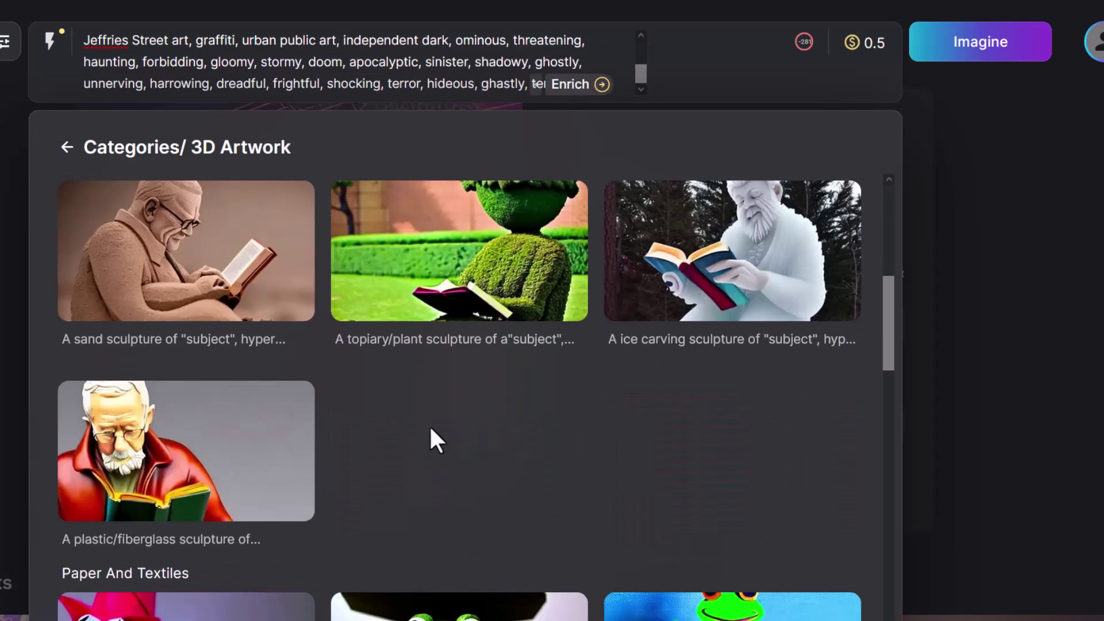
pyautogui.scroll(-20, 430, 431)
pyautogui.scroll(8, 430, 431)
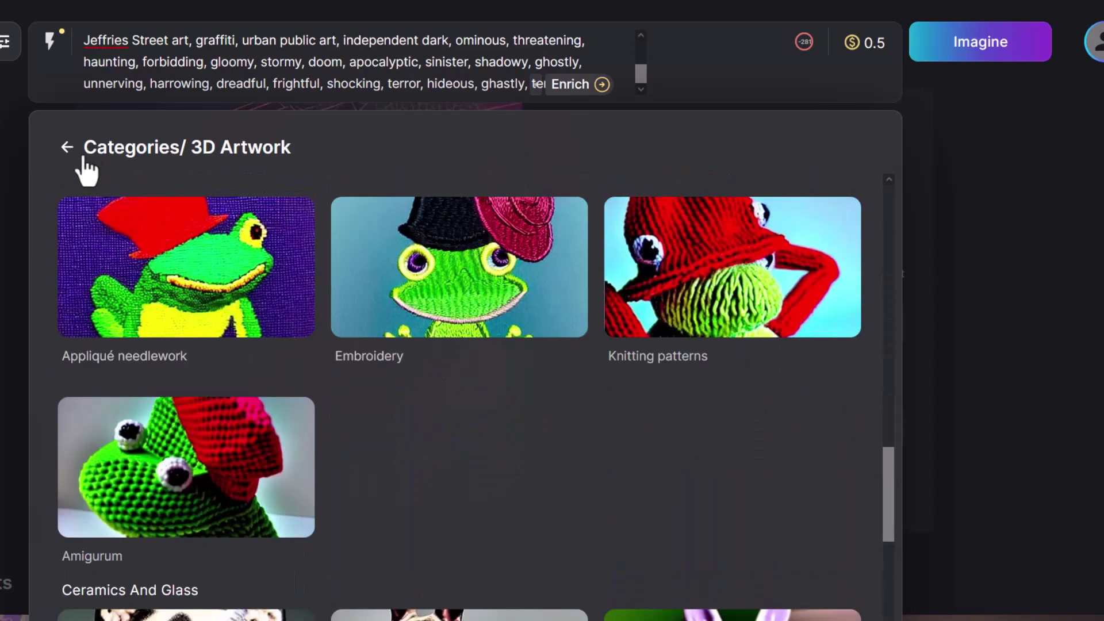
pyautogui.click(67, 147)
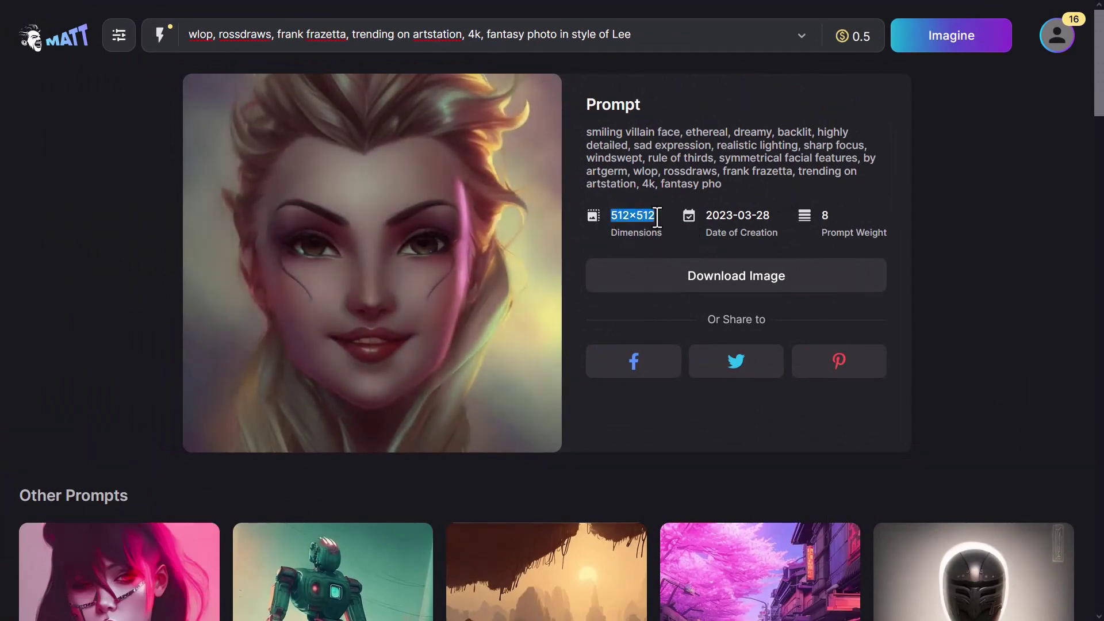
# - Look through the example images under Other Prompts and return to the generated villain face image
pyautogui.scroll(-5, 101, 316)
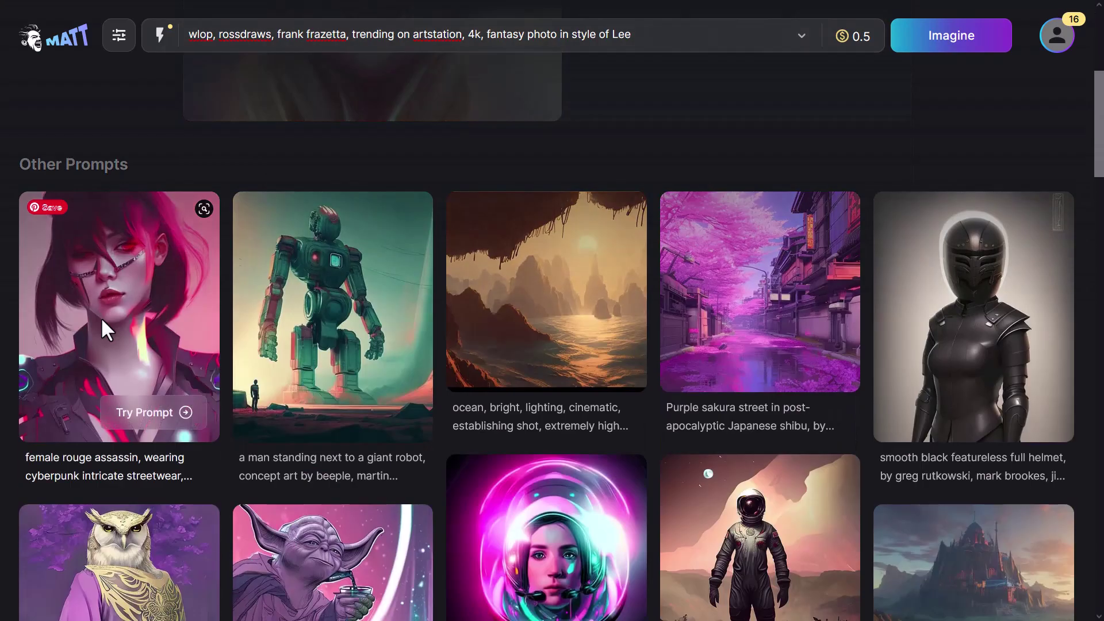
pyautogui.scroll(-5, 102, 316)
pyautogui.scroll(10, 158, 349)
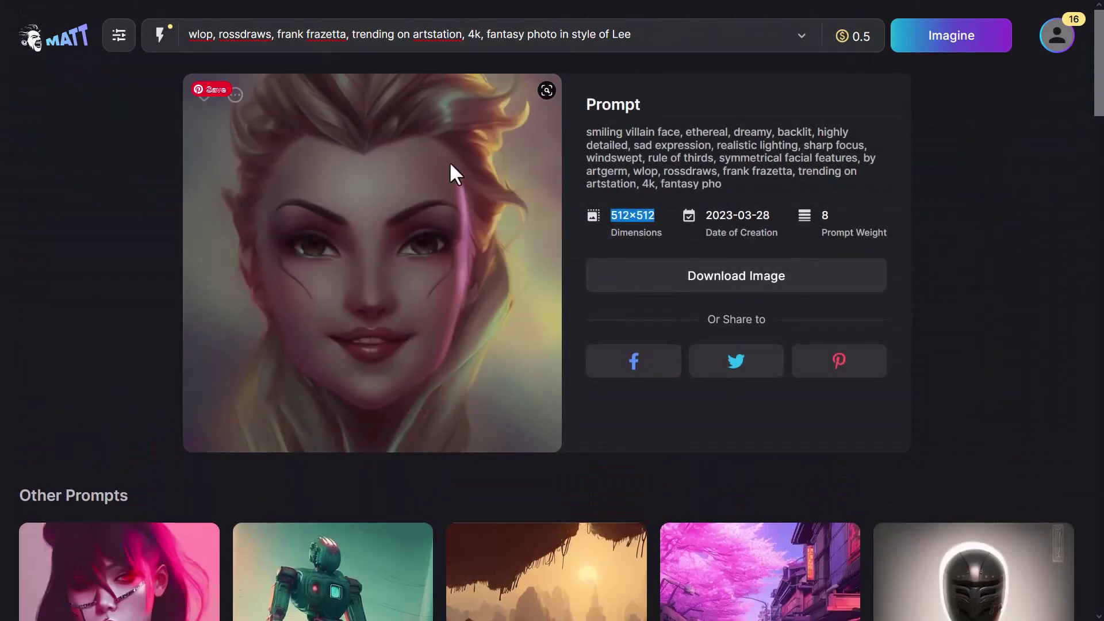